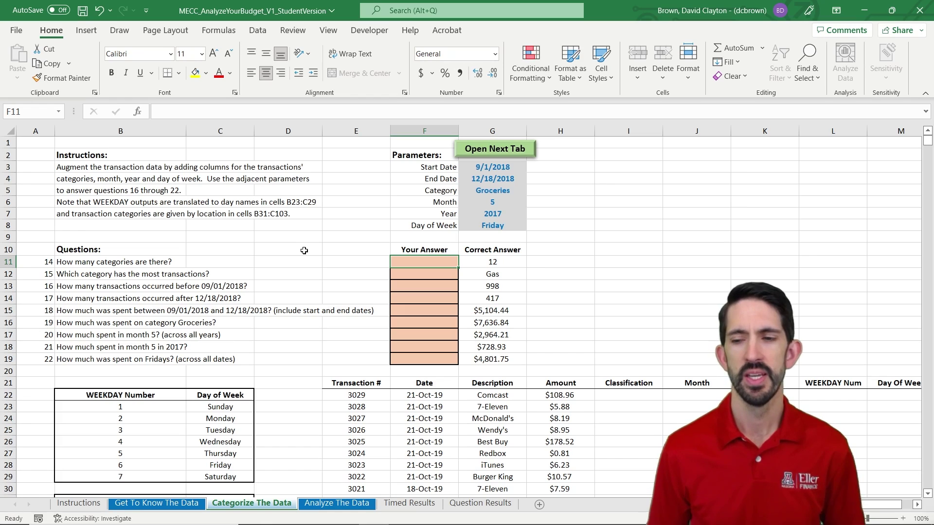
- Examine the Location and Category table below row 31 that assigns a category to each transaction location
click(628, 393)
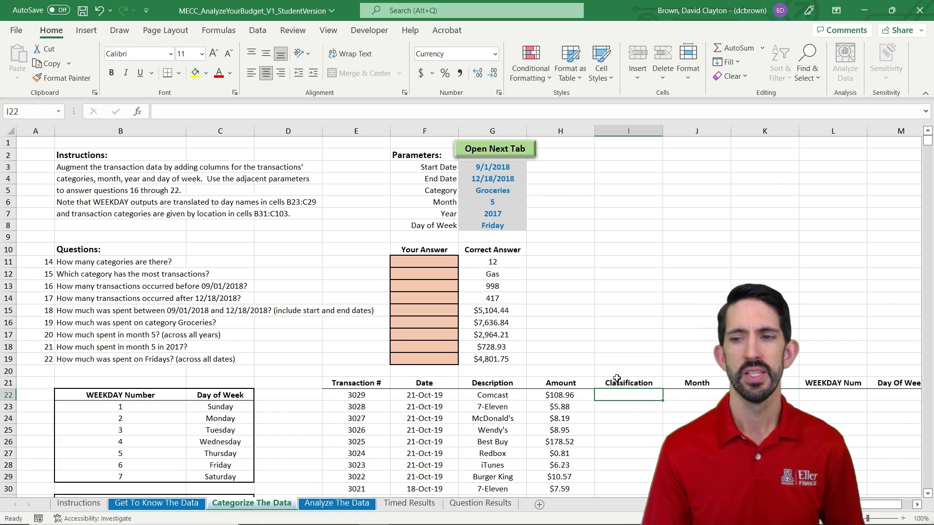
key(Left)
key(Page_Down)
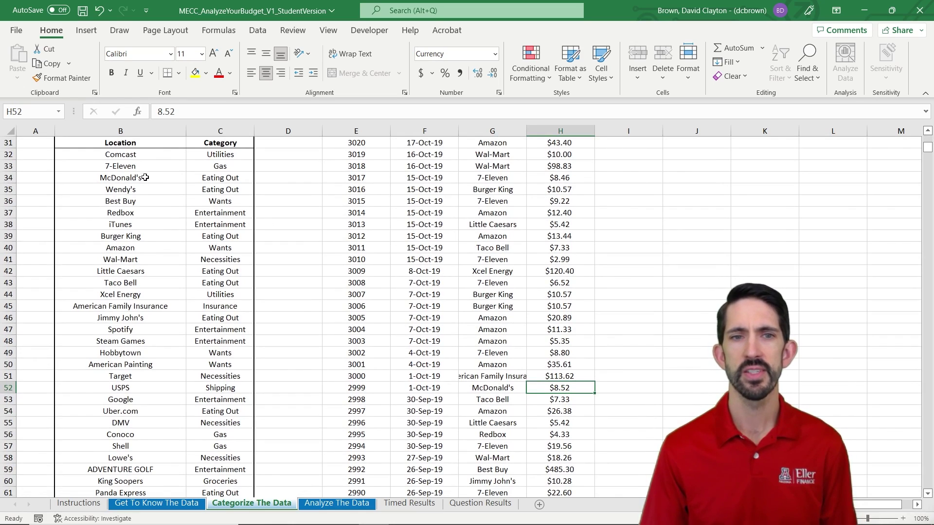
click(118, 154)
key(Right)
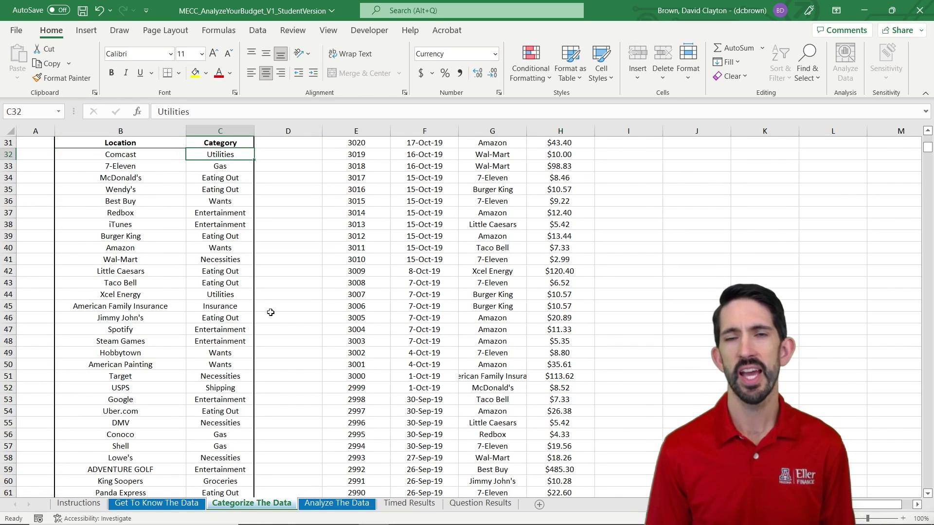
key(Down)
key(Down)
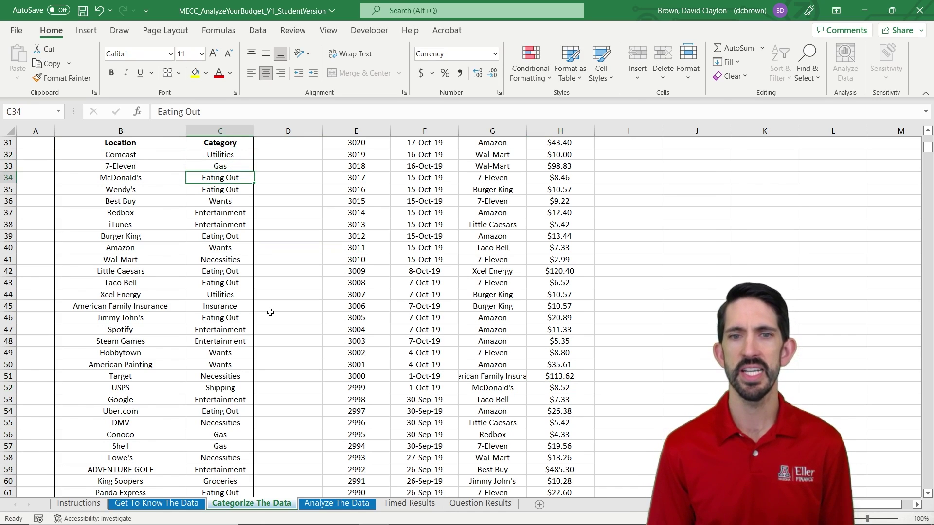
click(559, 236)
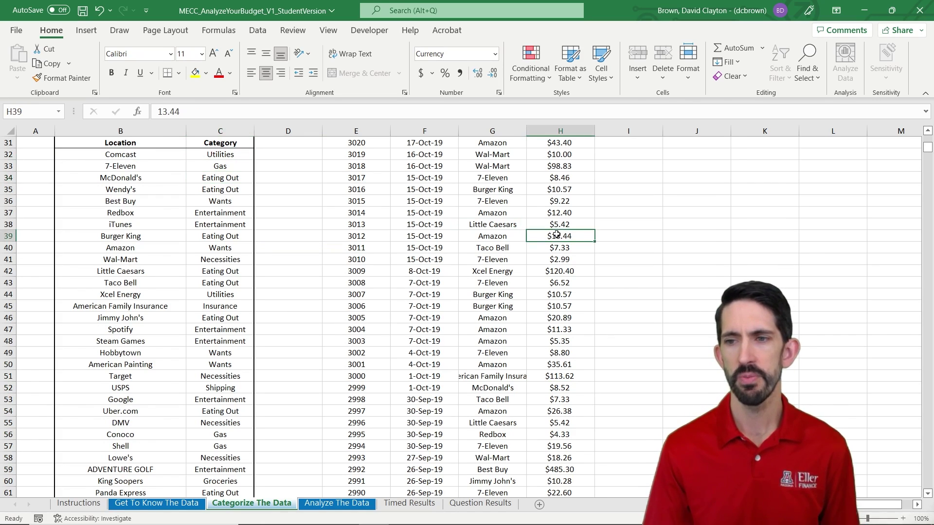
- Start a VLOOKUP formula in the first Classification cell, I22, with the transaction description G22 as the lookup value
key(Right)
key(ctrl+Up)
key(Down)
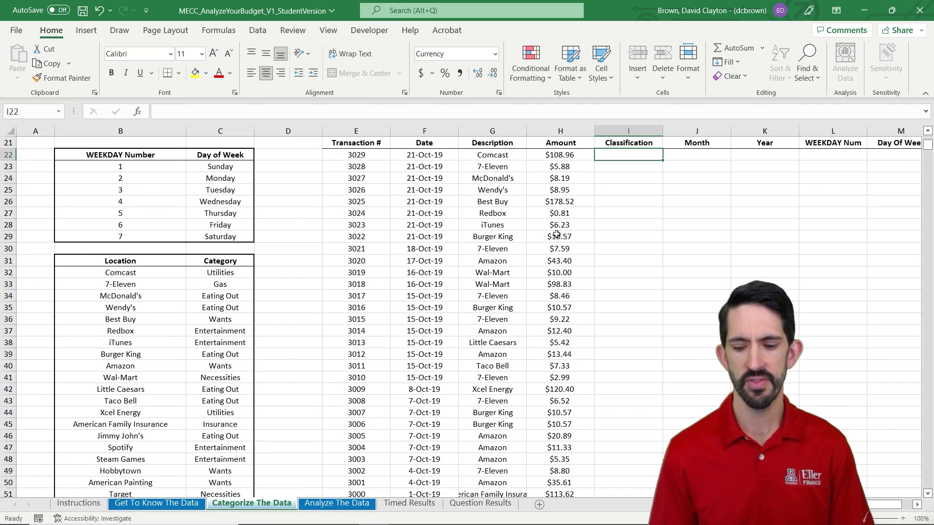
text(=)
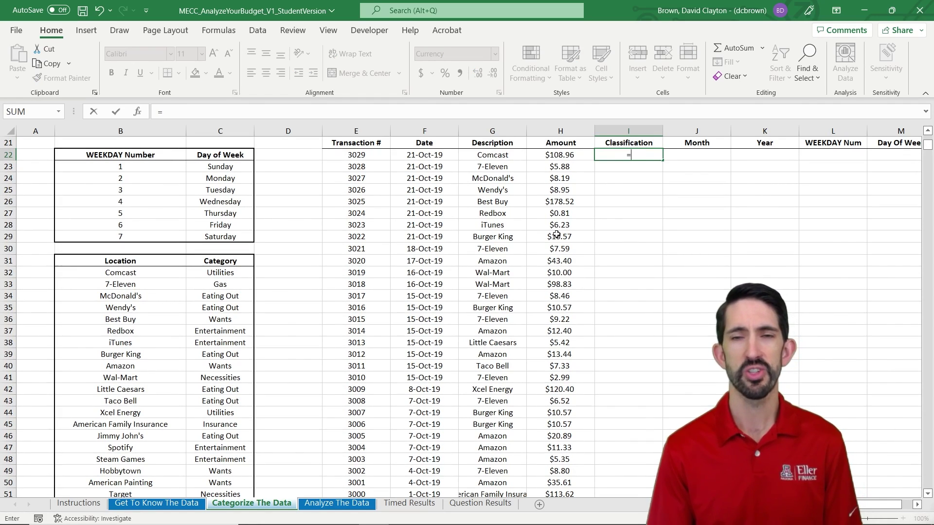
text(vlookup()
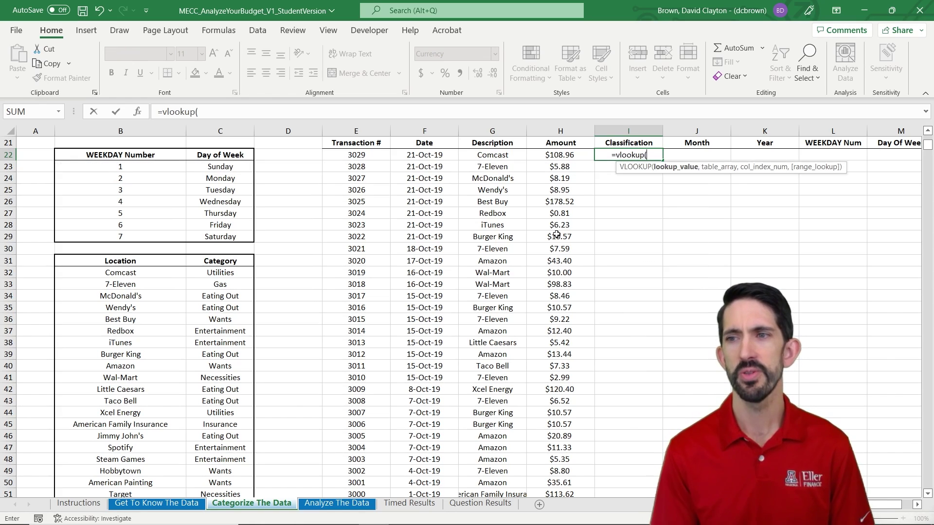
key(Left)
key(Left)
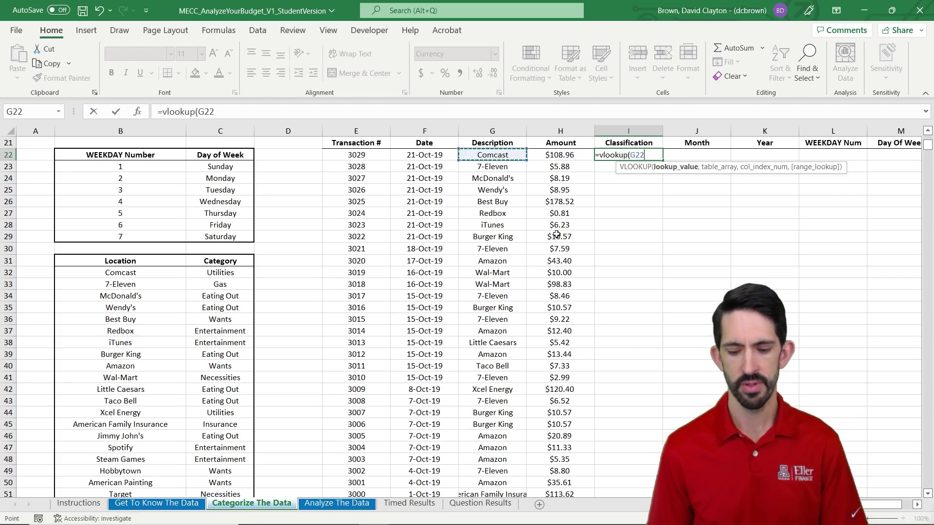
text(,)
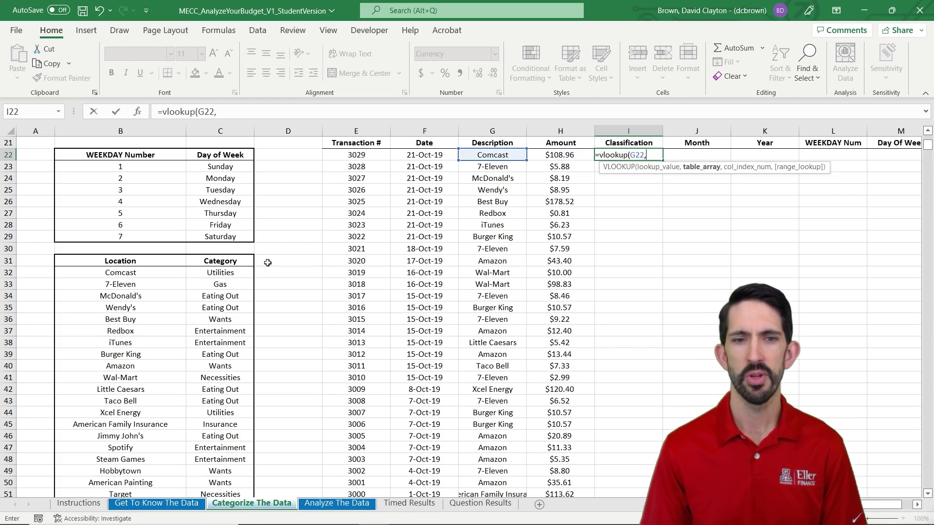
- Complete the I22 VLOOKUP with the absolute table range $B$32:$C$103, column index 2 and exact match 0
click(146, 270)
key(ctrl+shift+Right)
key(ctrl+shift+Down)
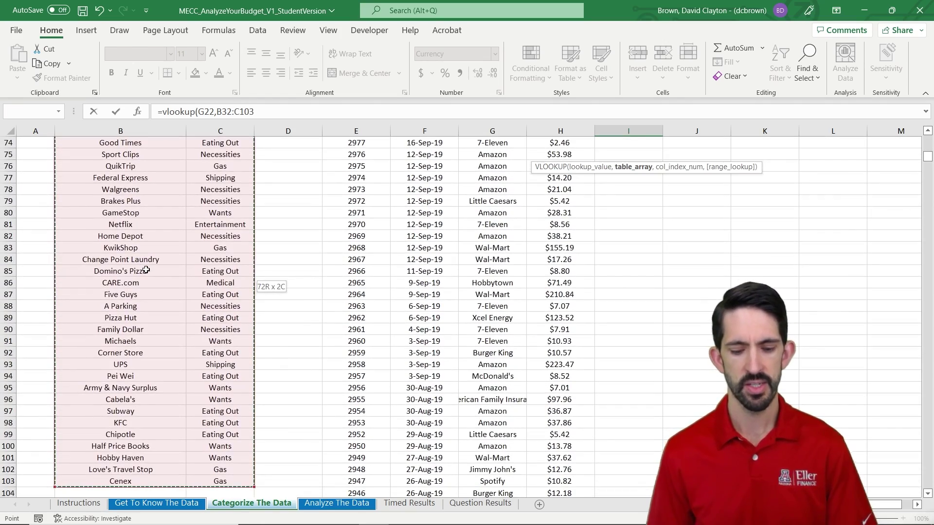
key(F4)
text(,)
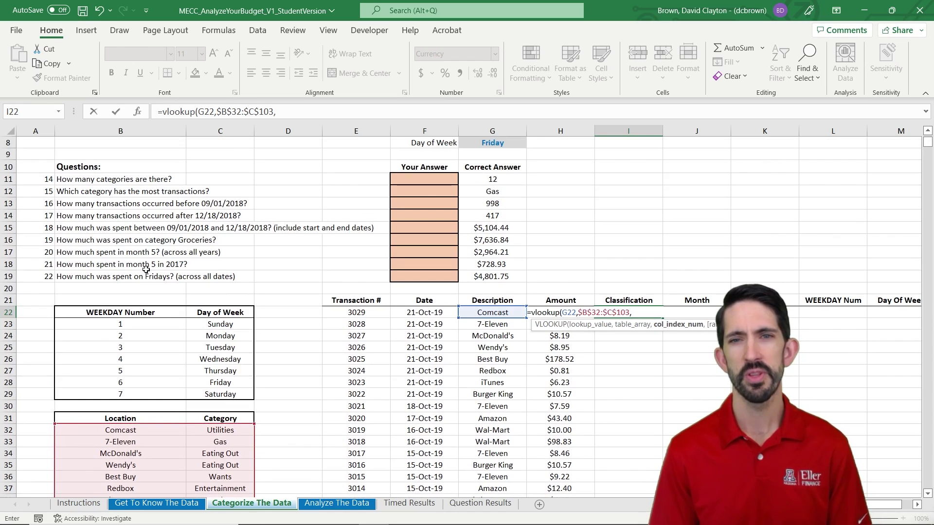
text(2,0))
key(ctrl+Return)
- Copy the Classification formula from I22 down to I23 as a test
key(Left)
key(Left)
key(Right)
key(Right)
key(ctrl+c)
key(shift+Down)
key(ctrl+v)
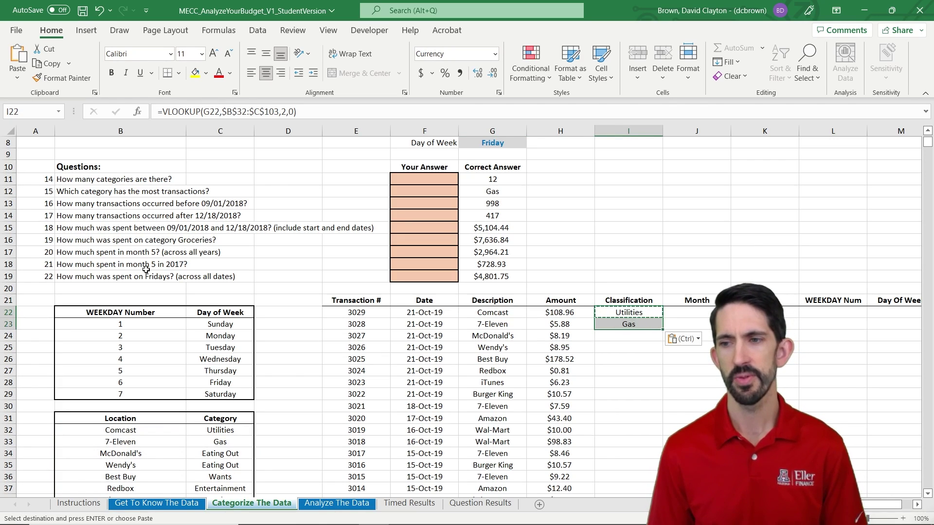
key(Down)
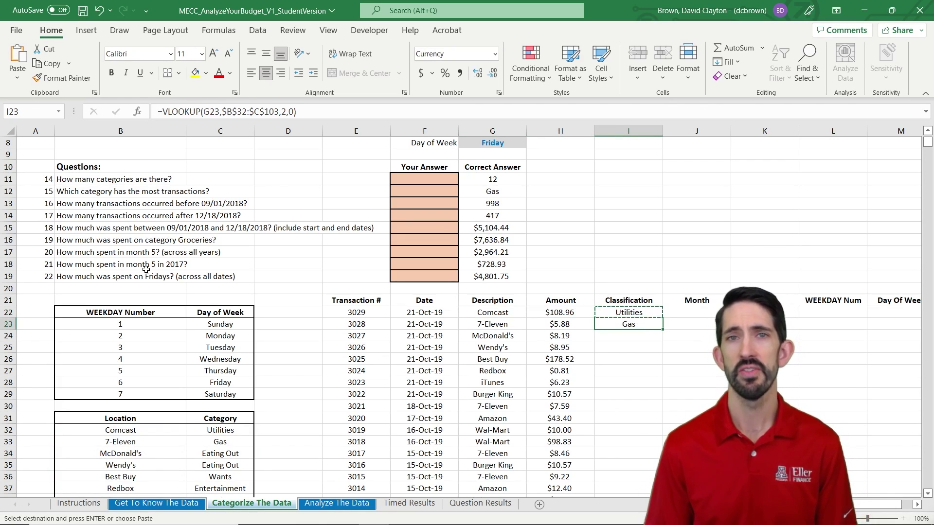
- Clear the copied Classification formula from I23
key(Up)
key(Right)
key(Left)
key(Down)
key(Delete)
key(Up)
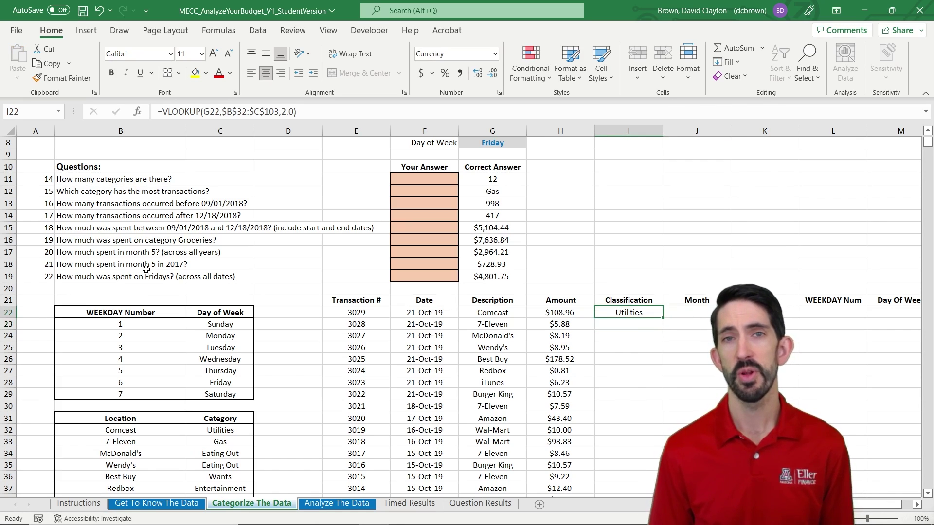
- Look over the empty Month, Year, WEEKDAY Num and Day Of Week columns in row 22
key(Right)
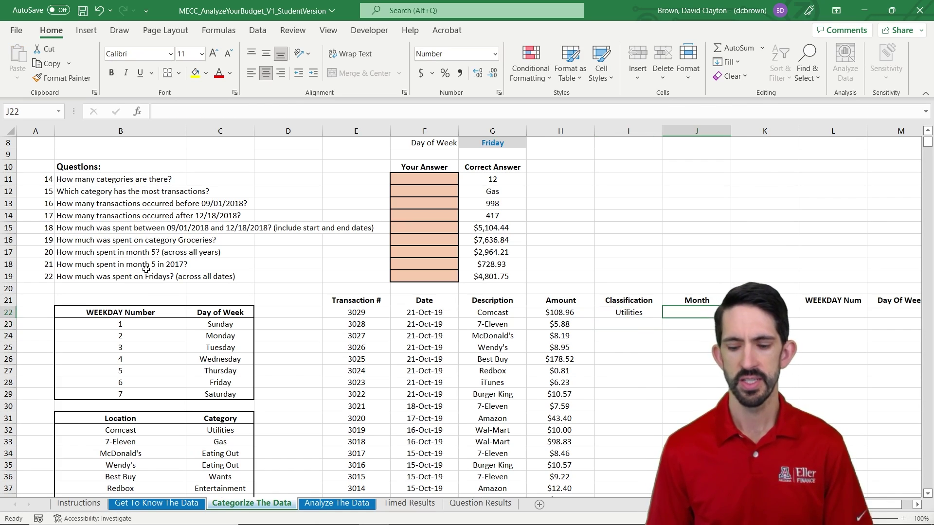
key(Right)
key(Right)
key(Right)
key(Right)
key(Left)
key(Left)
key(Left)
key(Left)
- Enter =MONTH(F22) in the first Month cell, J22, to extract the month from the transaction date
text(=month()
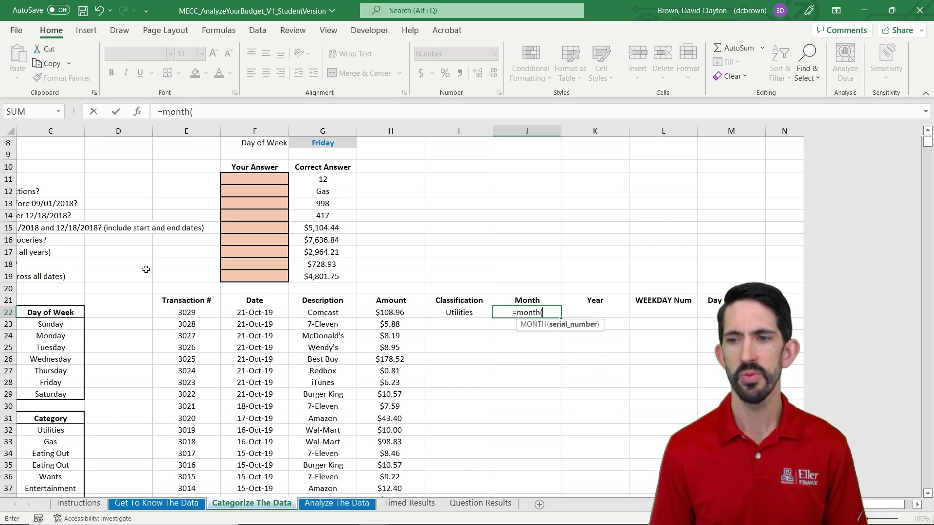
key(Left)
key(Left)
key(Left)
key(Left)
key(Left)
key(Right)
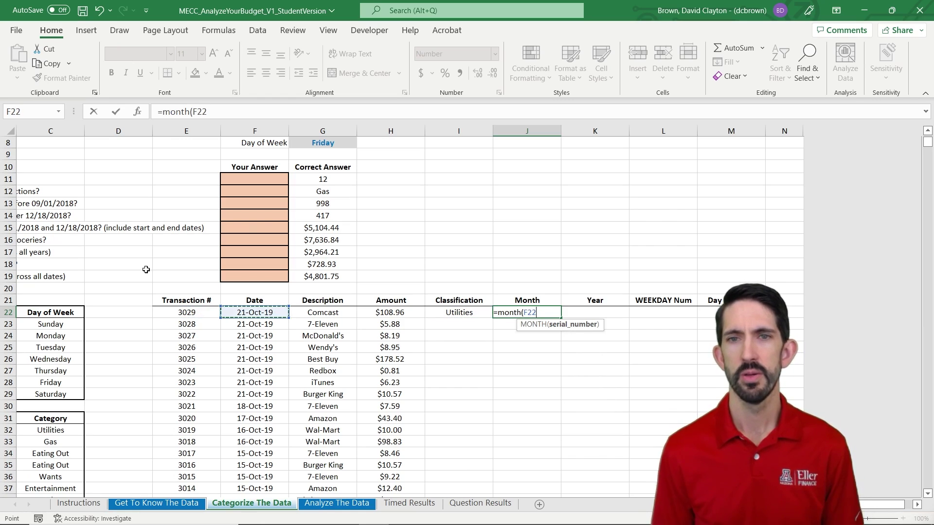
key(ctrl+Return)
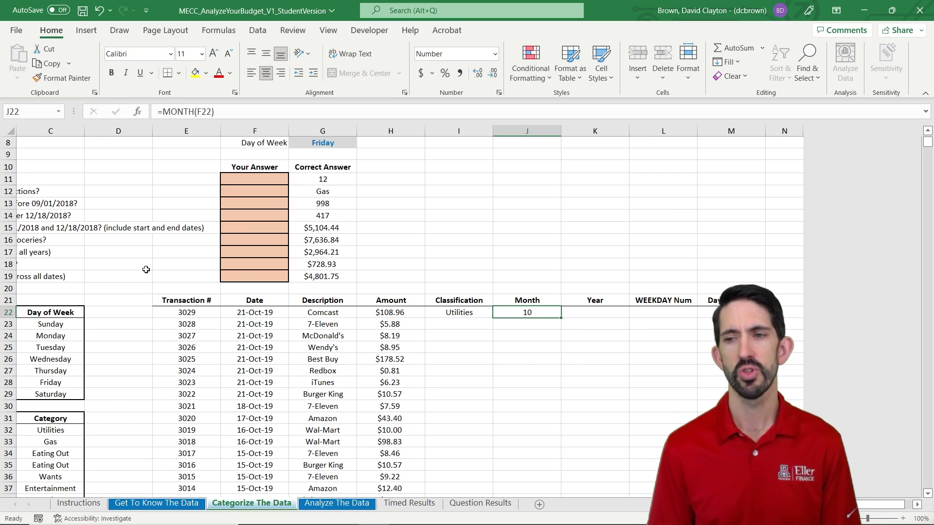
- Enter =YEAR(F22) in the first Year cell, K22, to extract the year from the transaction date
key(Right)
text(=year()
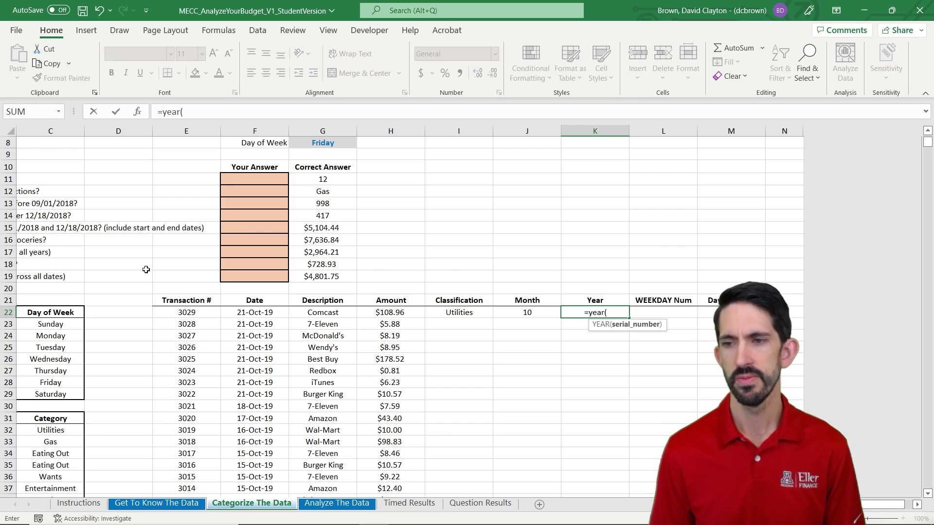
key(Left)
key(Left)
key(Left)
key(Left)
key(Left)
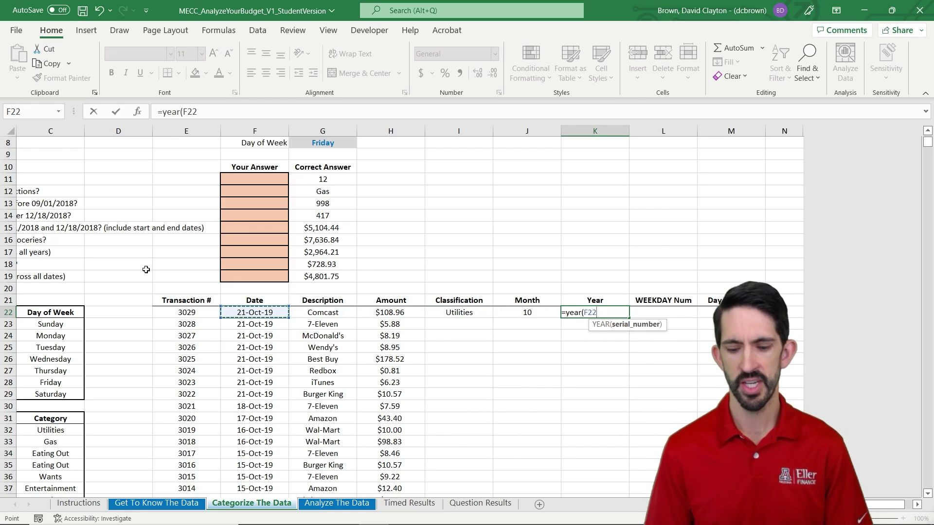
text())
key(ctrl+Return)
key(Up)
key(Down)
key(Left)
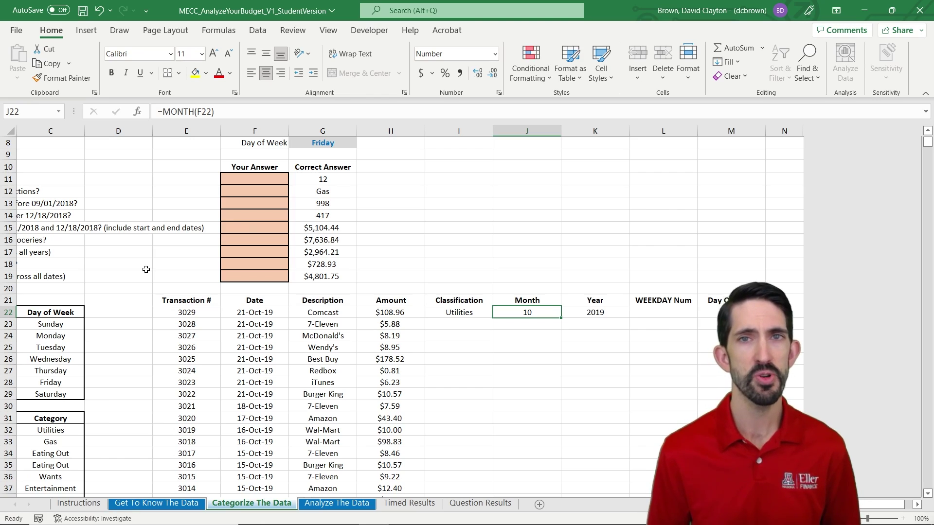
- Enter =WEEKDAY(F22) in the first WEEKDAY Num cell, L22, leaving out the optional return type
key(Right)
key(Right)
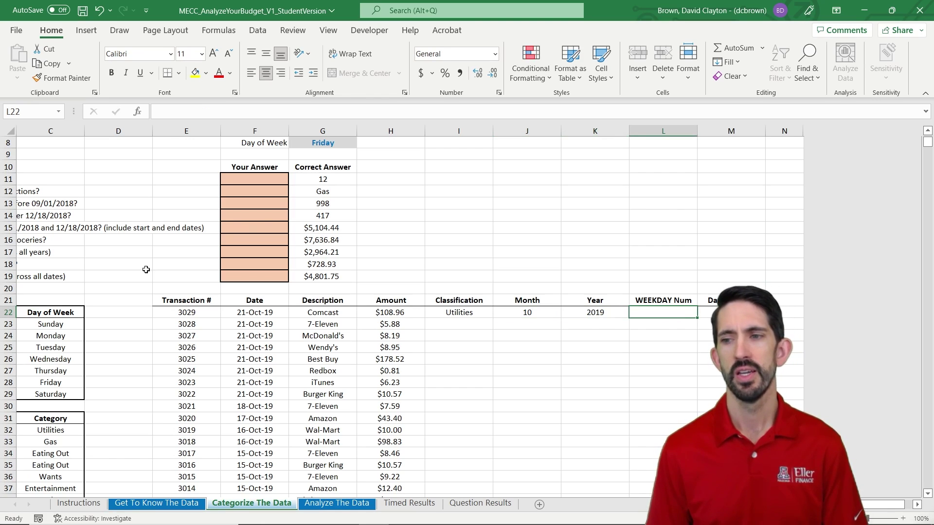
text(=)
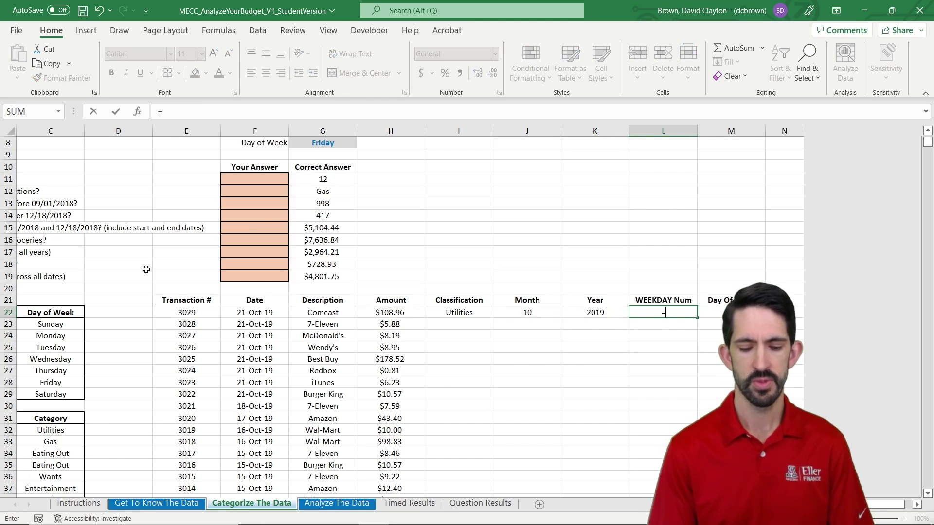
text(weekday()
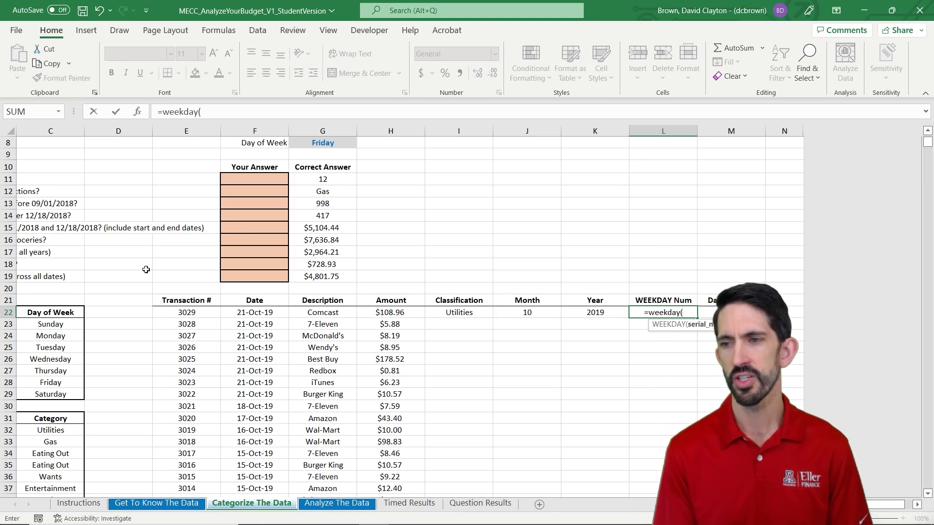
key(Left)
key(ctrl+Left)
key(Right)
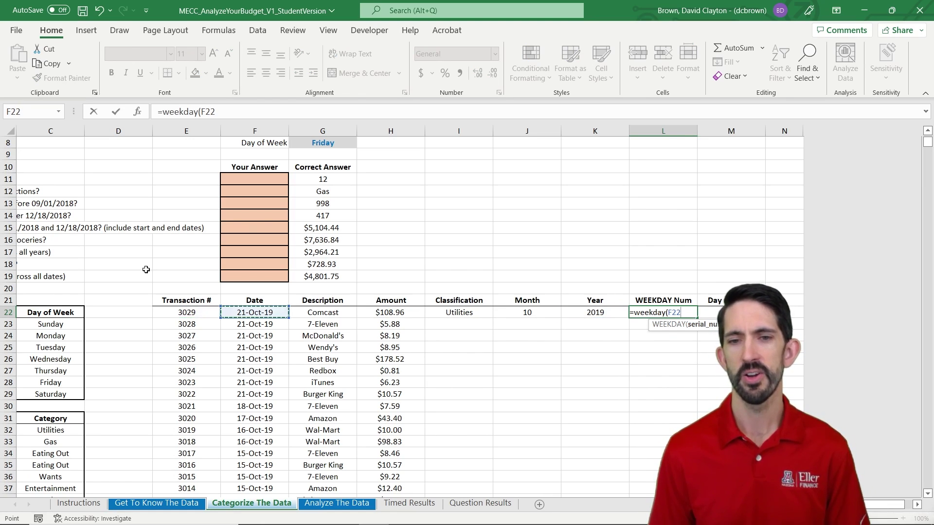
text())
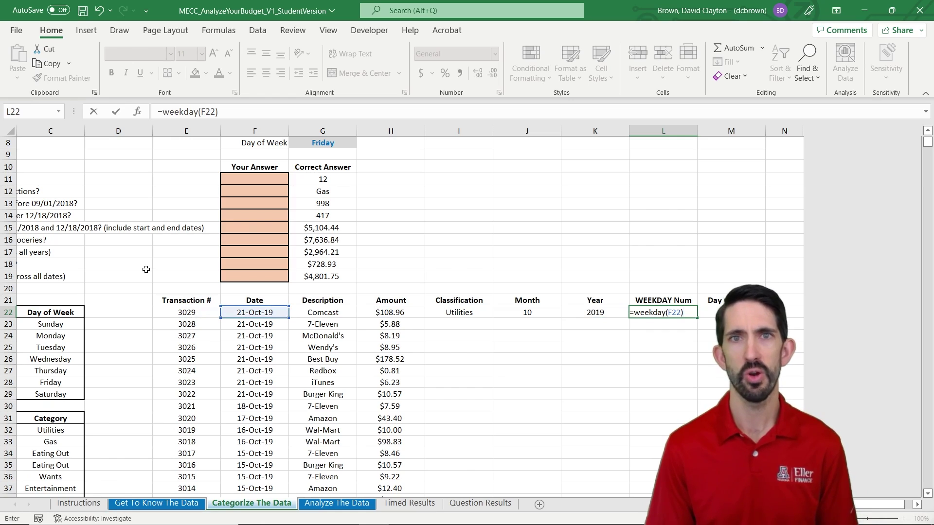
key(ctrl+Return)
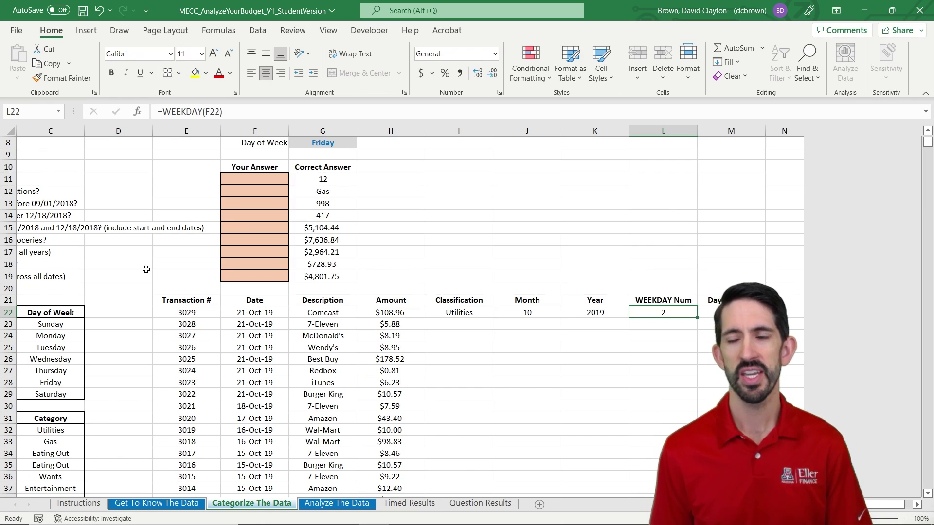
- Examine the table in B22:C29 that translates WEEKDAY numbers into day names
key(Left)
key(Left)
key(Left)
key(Left)
key(Left)
key(Left)
key(Left)
key(Left)
key(Left)
key(Down)
key(Right)
key(Right)
key(Right)
key(Right)
key(Right)
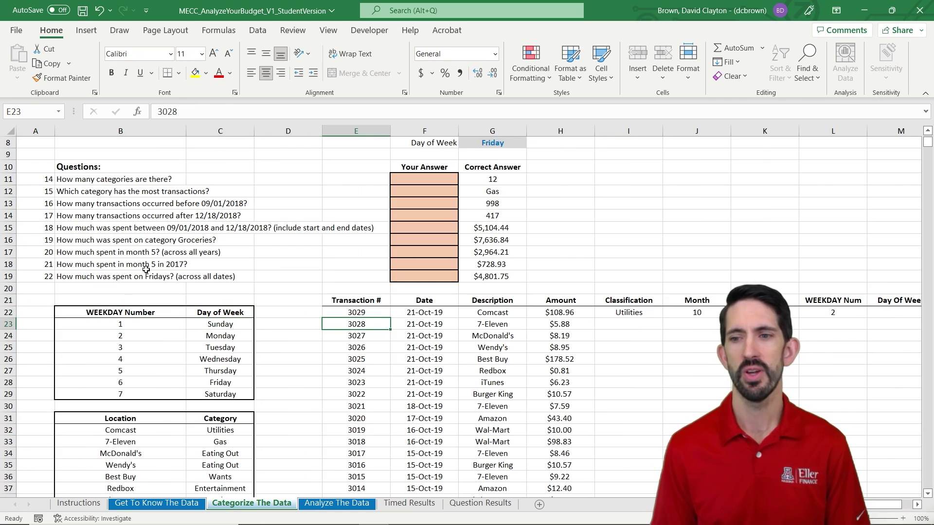
- Start a VLOOKUP formula in the first Day Of Week cell, M22, with the weekday number L22 as the lookup value
key(Up)
key(Right)
key(Right)
key(Right)
key(Right)
key(Right)
key(Right)
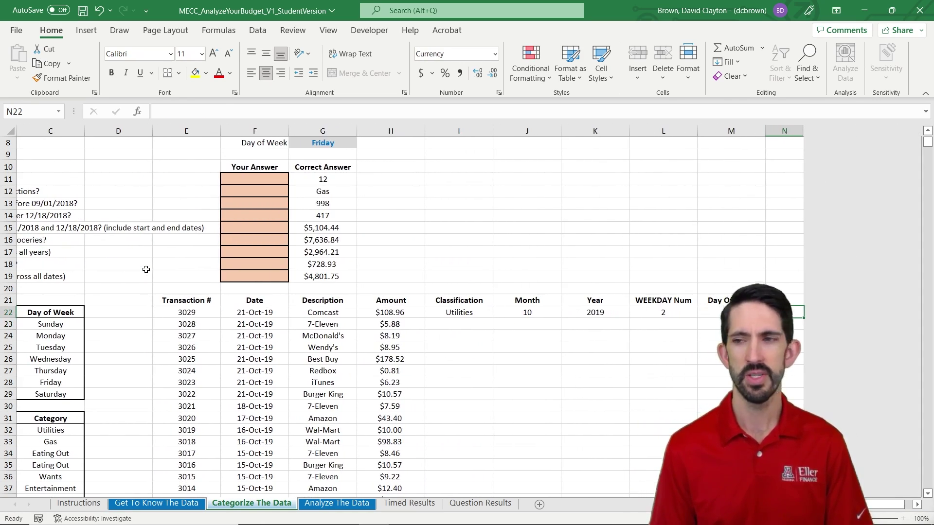
key(Left)
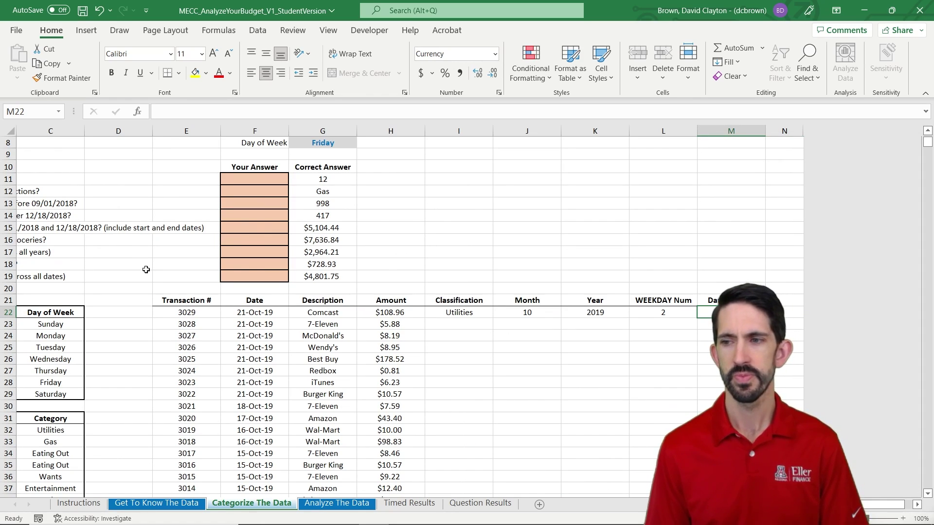
text(=vlookup()
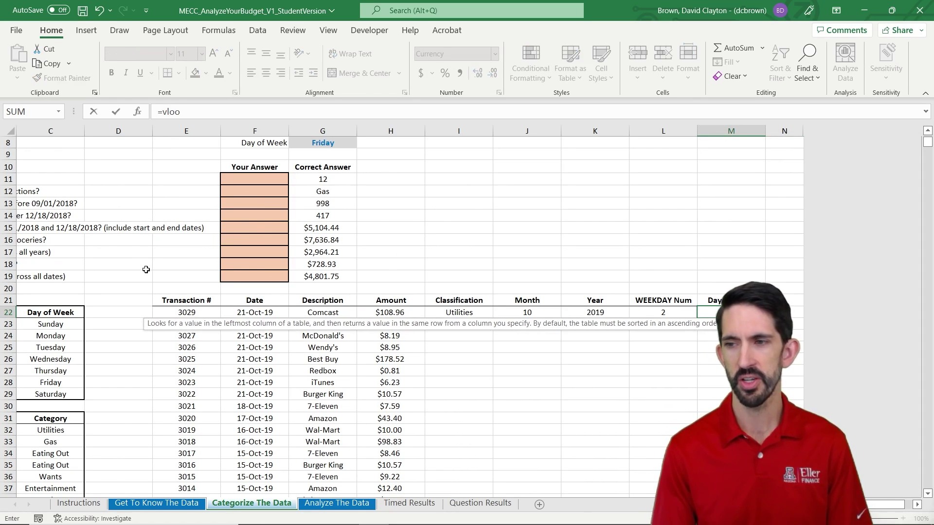
key(Left)
text(,)
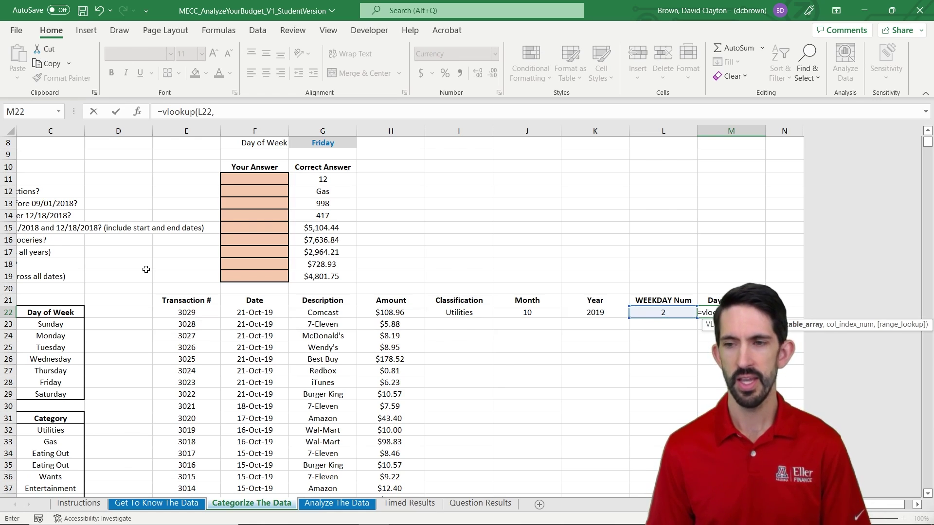
- Complete the Day Of Week VLOOKUP in M22 with the absolute table $B$23:$C$29, column 2 and an exact match (FALSE)
key(ctrl+Left)
key(ctrl+Left)
key(ctrl+Left)
key(Down)
key(Left)
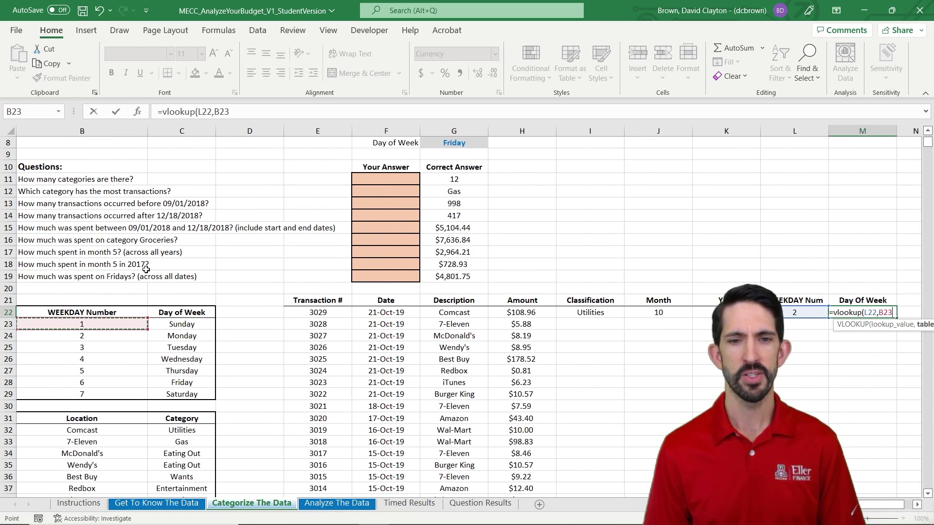
key(shift+Right)
key(shift+Down)
key(shift+Down)
key(shift+Down)
key(shift+Down)
key(shift+Down)
key(shift+Down)
key(F4)
text(,2,false))
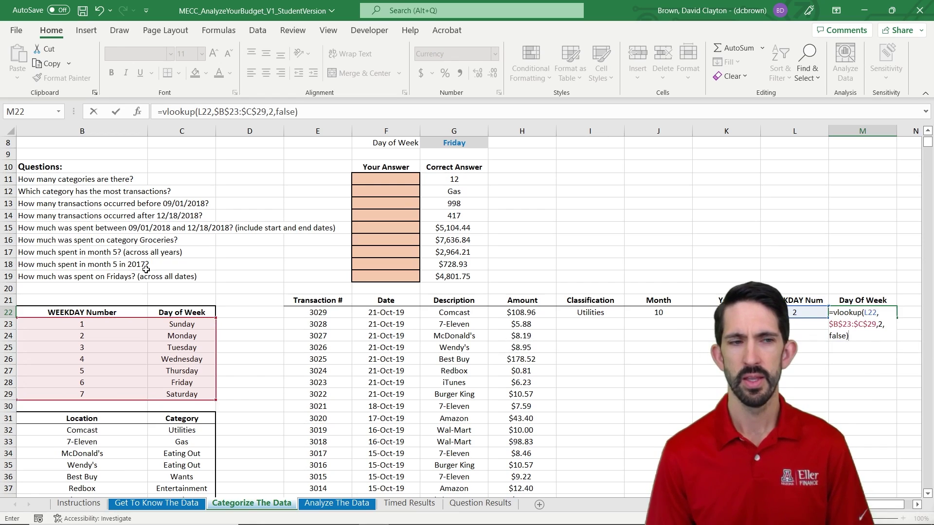
key(ctrl+Return)
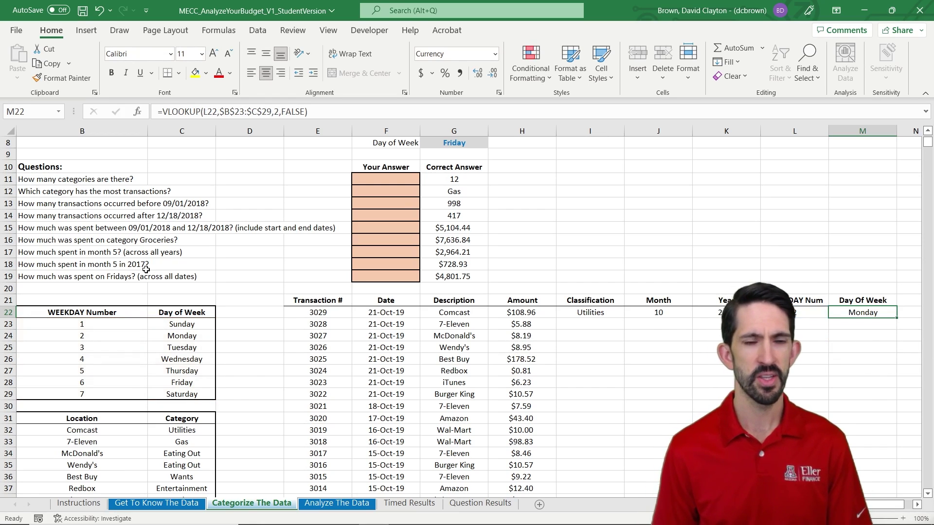
- Fill the formulas in I22:M22, from Classification to Day Of Week, down to the last transaction in row 1609
key(Left)
key(Left)
key(Left)
key(Left)
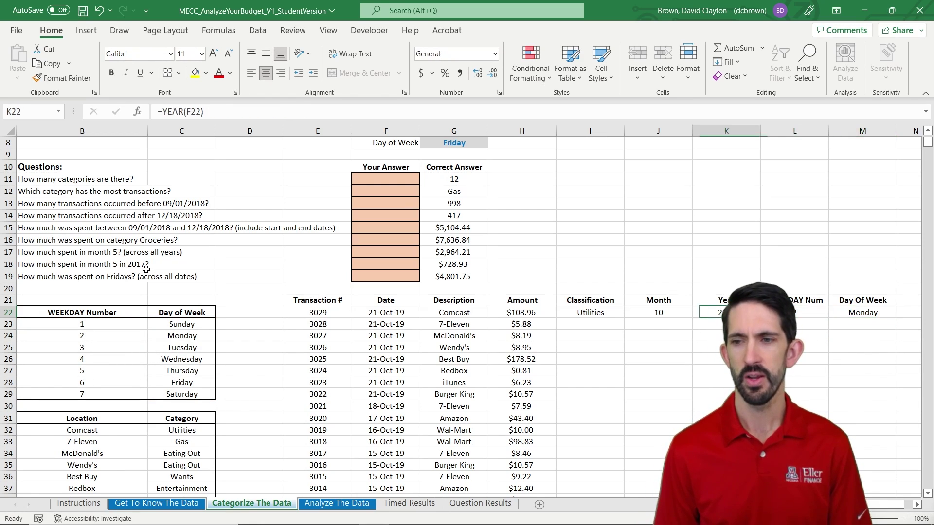
key(ctrl+shift+Right)
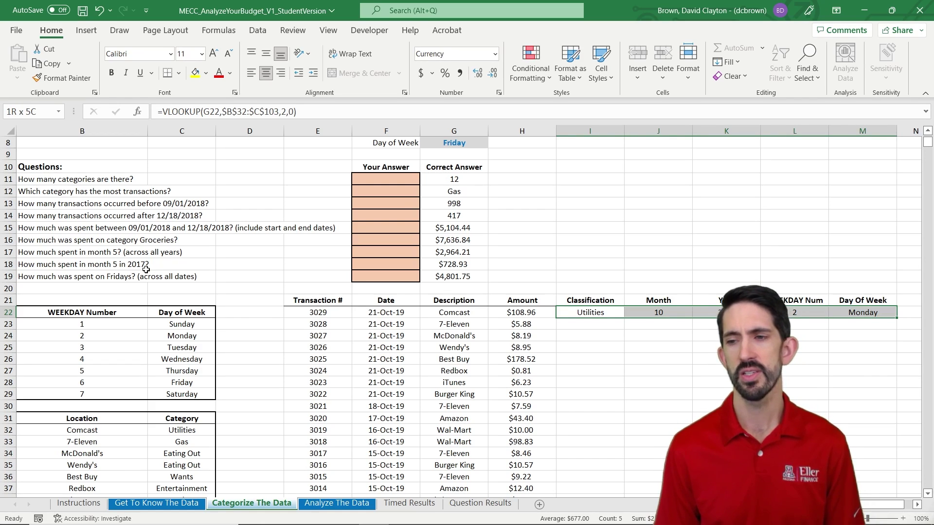
key(ctrl+shift+Down)
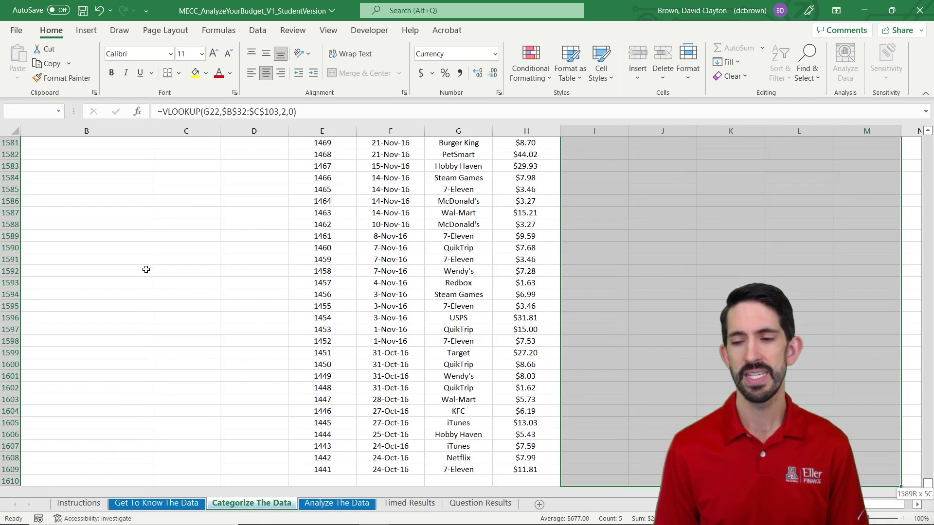
key(shift+Up)
key(ctrl+d)
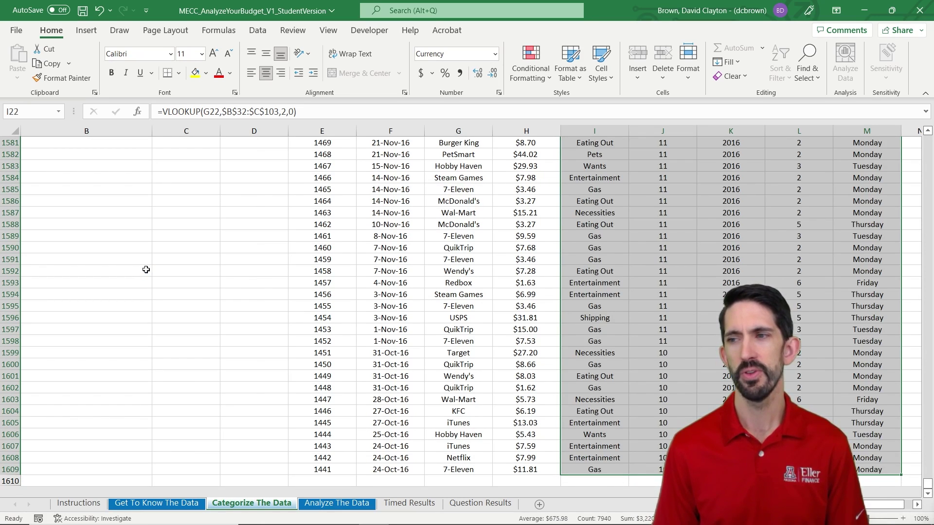
- Examine the instructions, parameters and questions 14 to 22 at the top of the sheet, ending on the first answer cell, F11
key(ctrl+Up)
key(ctrl+Up)
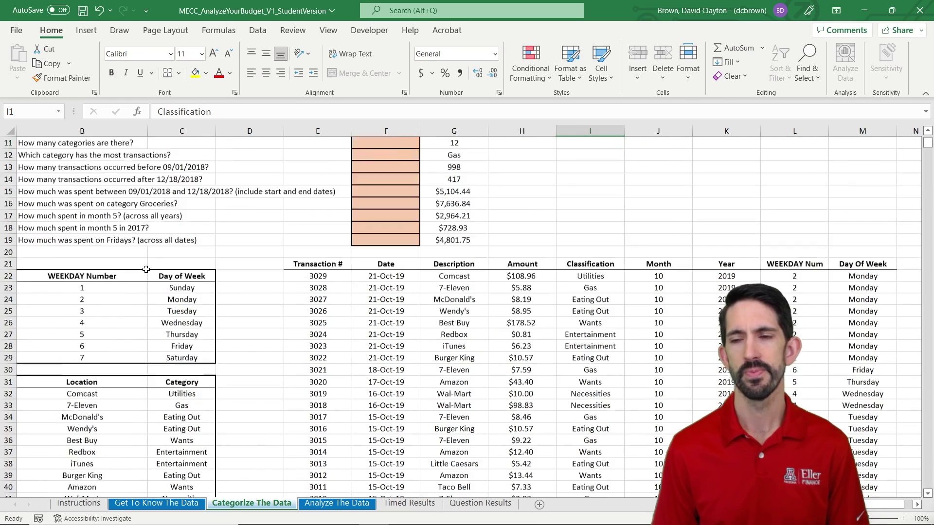
key(Down)
key(Left)
key(Down)
key(Left)
key(Down)
key(Left)
key(Down)
key(Left)
key(Down)
key(Down)
key(Down)
key(Down)
key(Down)
key(Right)
key(Down)
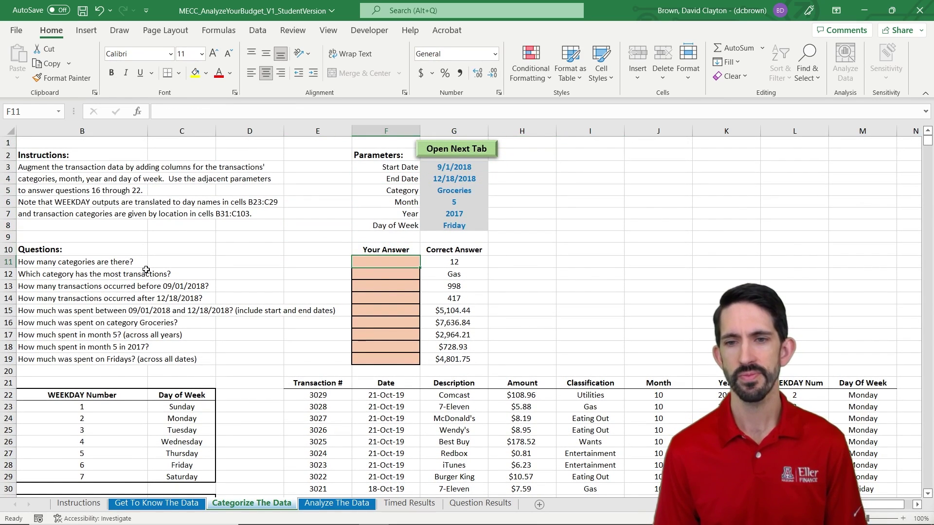
key(Left)
key(Left)
key(Left)
key(Left)
key(Left)
key(Right)
key(Right)
key(Right)
key(Right)
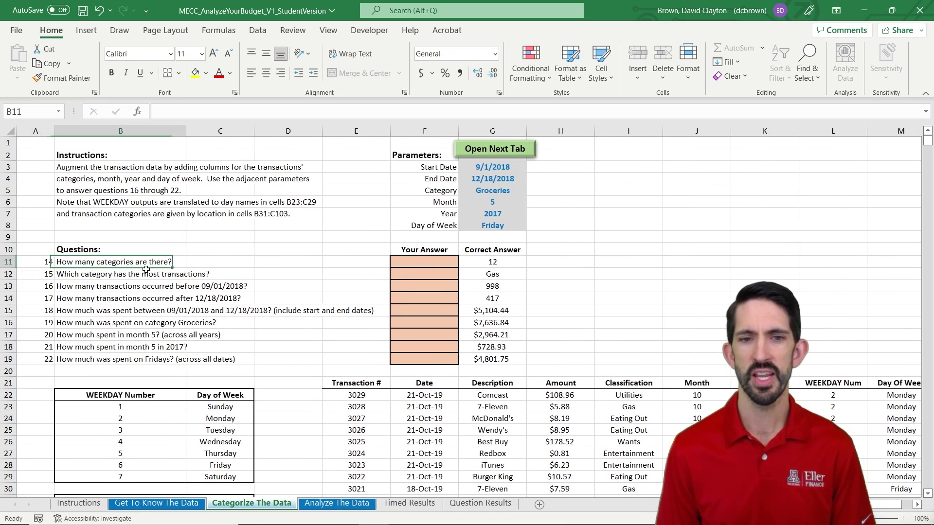
key(Right)
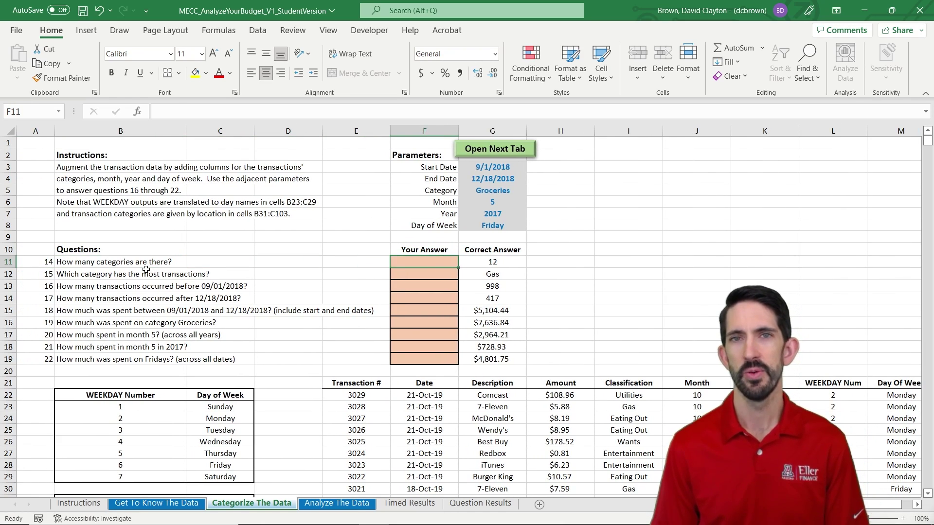
- List the distinct categories from cell I5 downward with =UNIQUE(I22:I1609), covering all values in the Classification column
key(Right)
key(Up)
key(Right)
key(Right)
key(Up)
key(Up)
key(Up)
key(Up)
key(Up)
text(=unique()
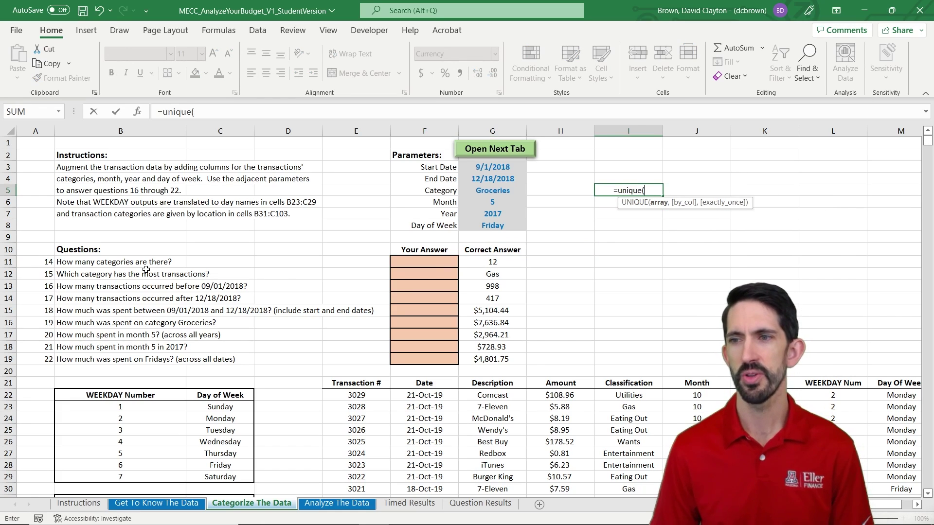
key(Down)
key(Down)
key(Down)
key(Down)
key(Down)
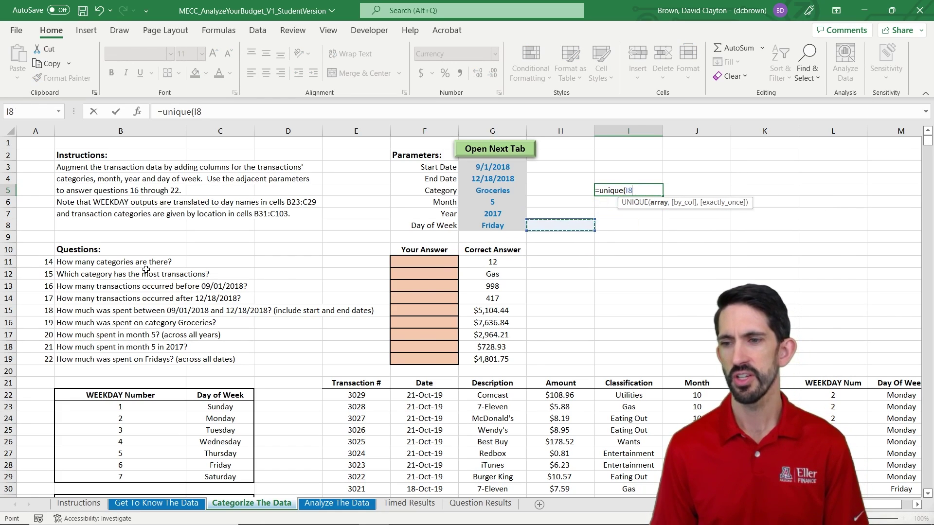
key(ctrl+Down)
key(Down)
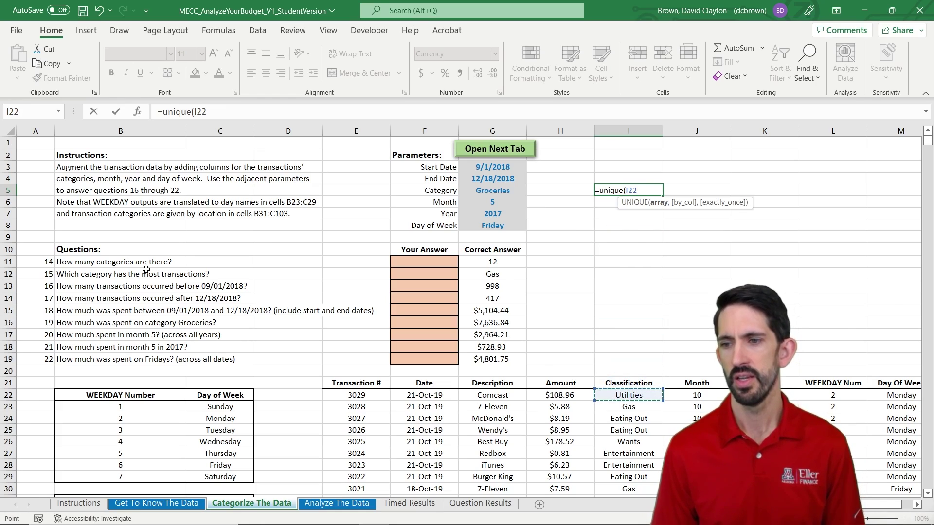
key(ctrl+shift+Down)
key(Return)
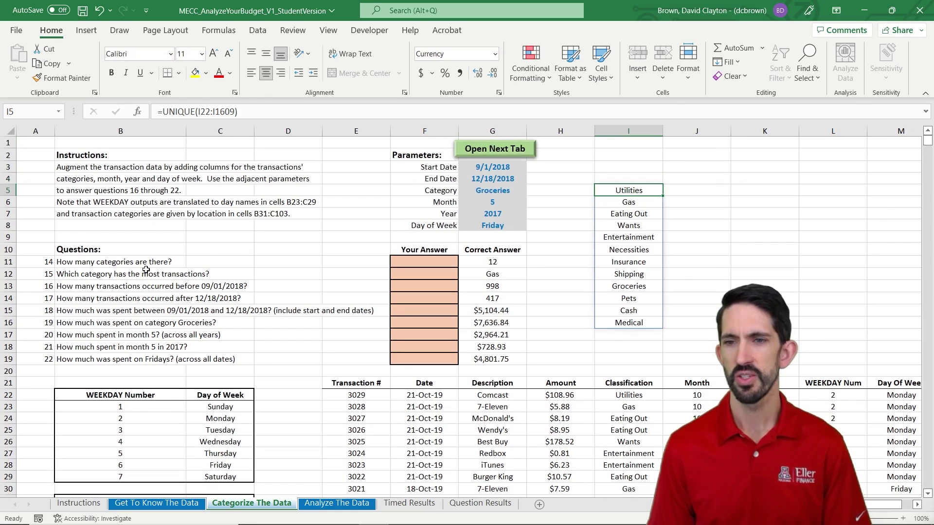
- Answer question 14 in F11 by counting the spilled category list with =COUNTA(I5#)
key(Down)
key(Left)
key(Left)
key(Down)
key(Down)
key(Down)
key(Down)
key(Down)
key(Left)
text(=)
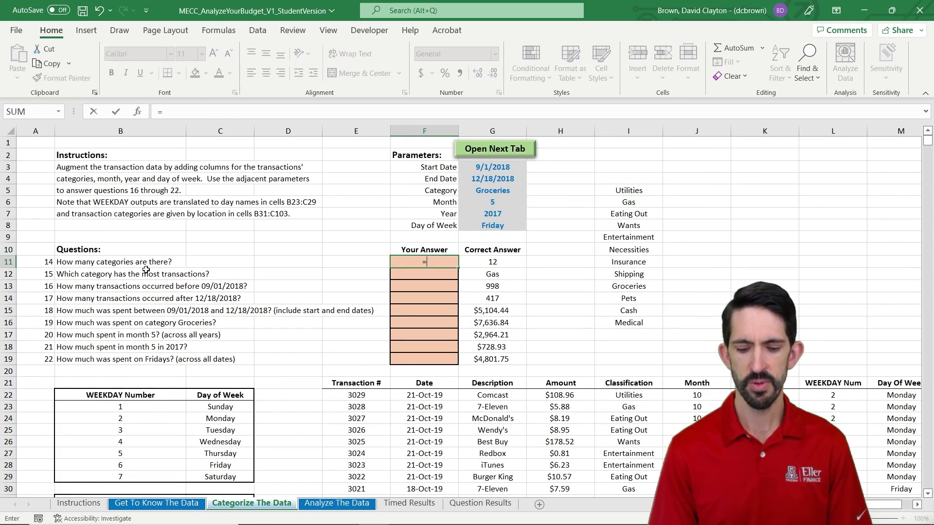
text(counta()
key(Right)
key(Right)
key(Right)
key(ctrl+Up)
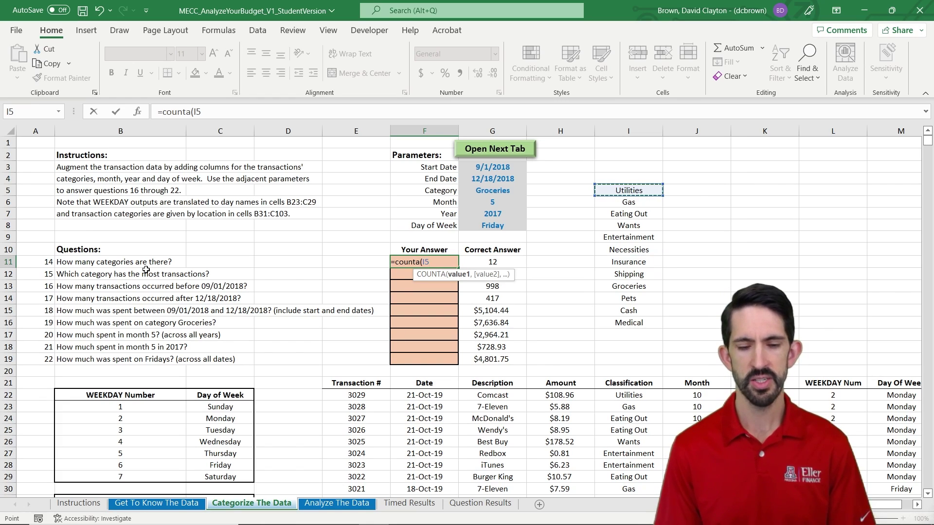
text(#))
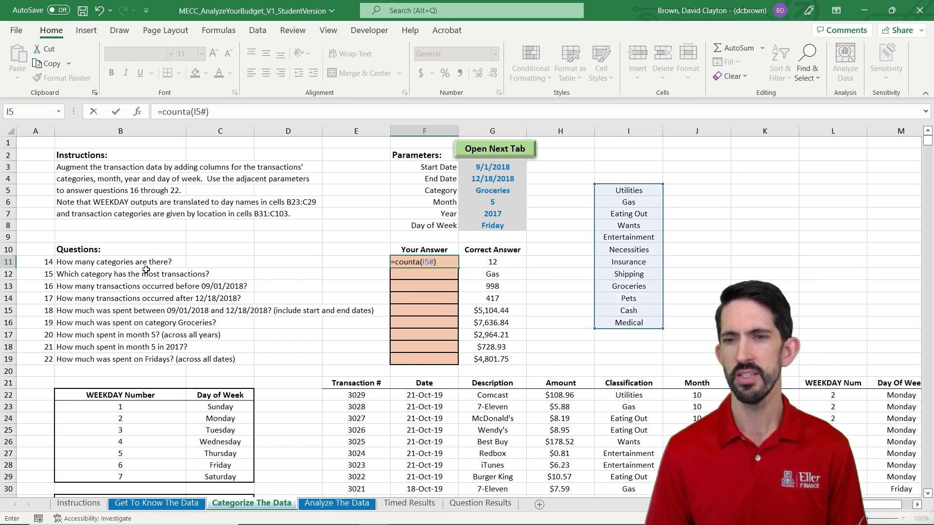
key(ctrl+Return)
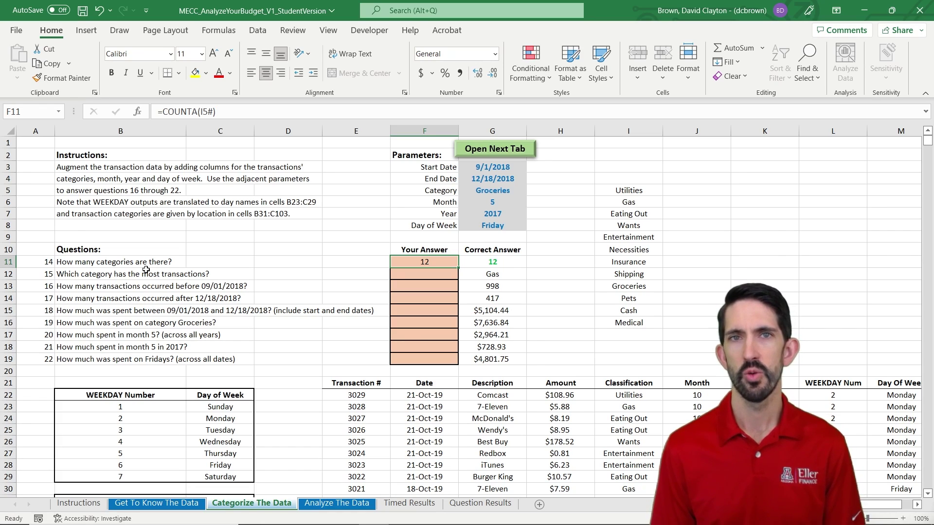
- Count the transactions of each listed category by entering =COUNTIF($I$22:$I$1609,I5#) in J5, beside the first category
key(Down)
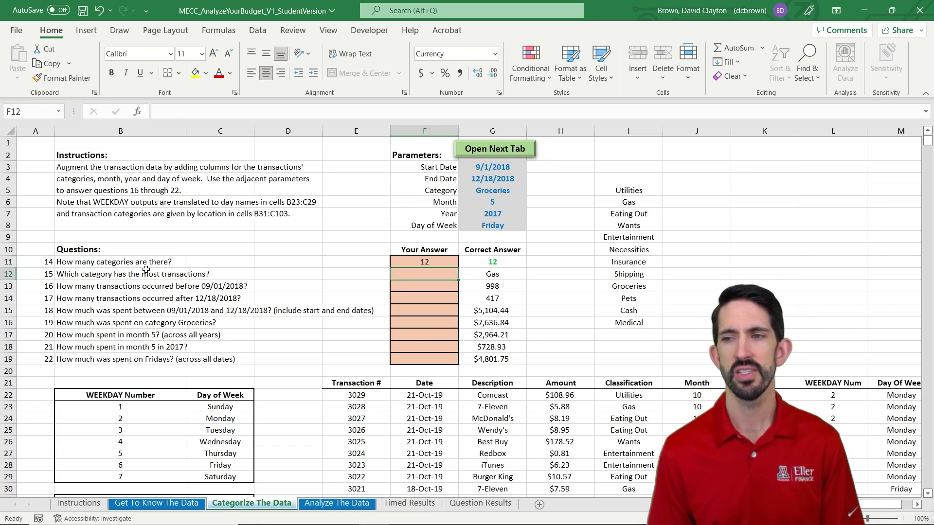
key(Right)
key(Right)
key(Right)
key(ctrl+Up)
key(Right)
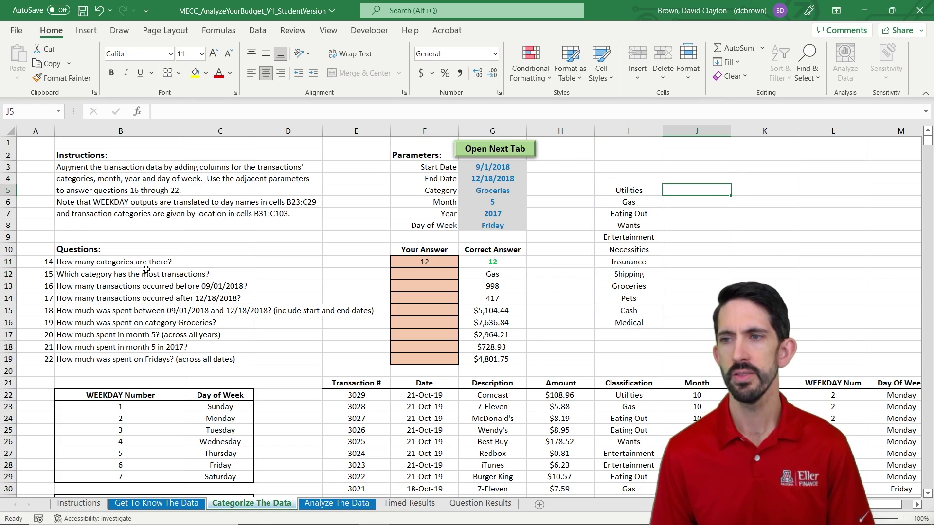
text(=countif()
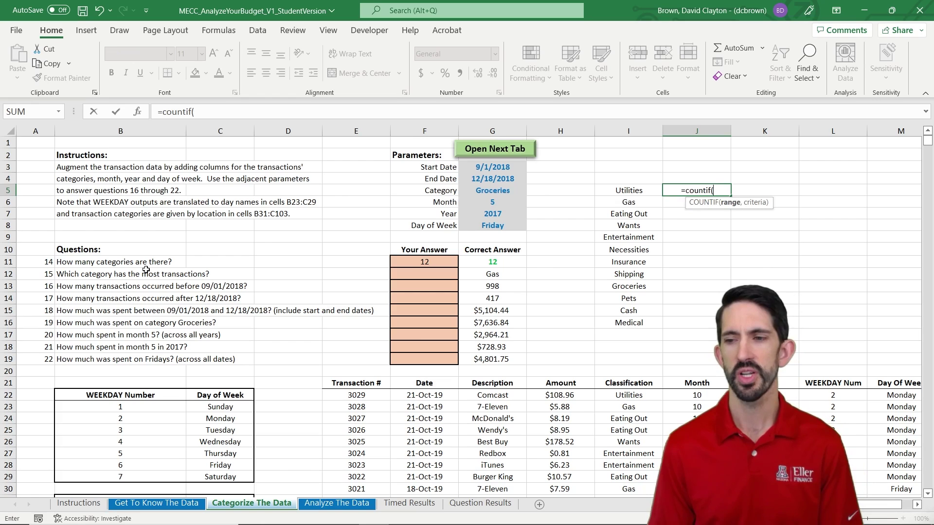
key(Down)
key(ctrl+Down)
key(Left)
key(Down)
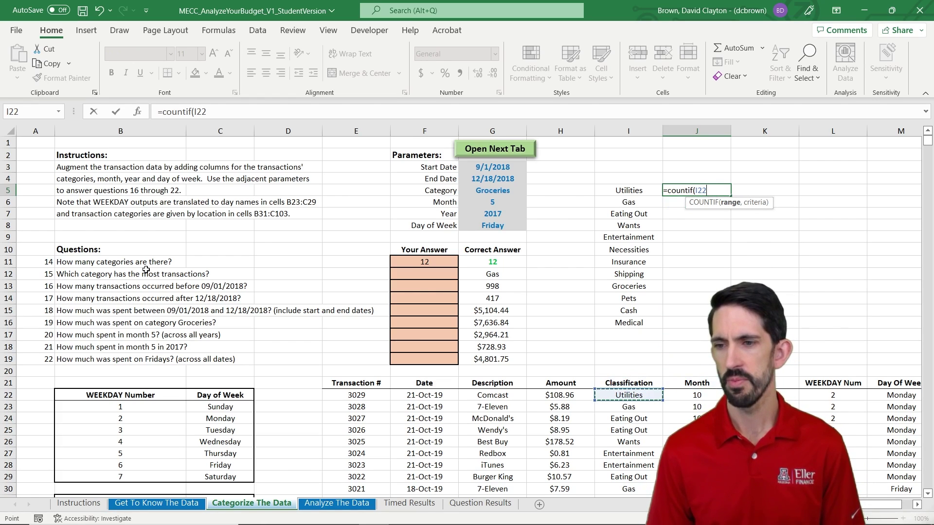
key(ctrl+shift+Down)
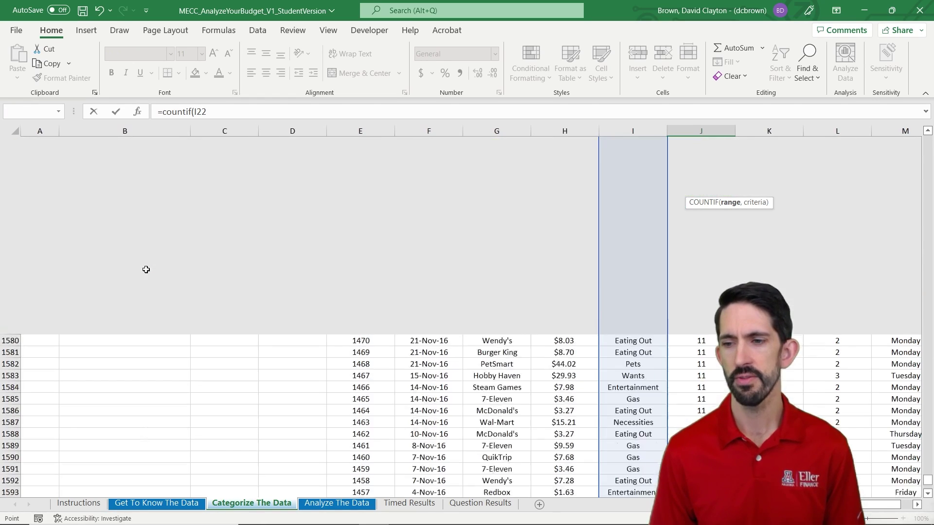
key(F4)
text(,)
key(Left)
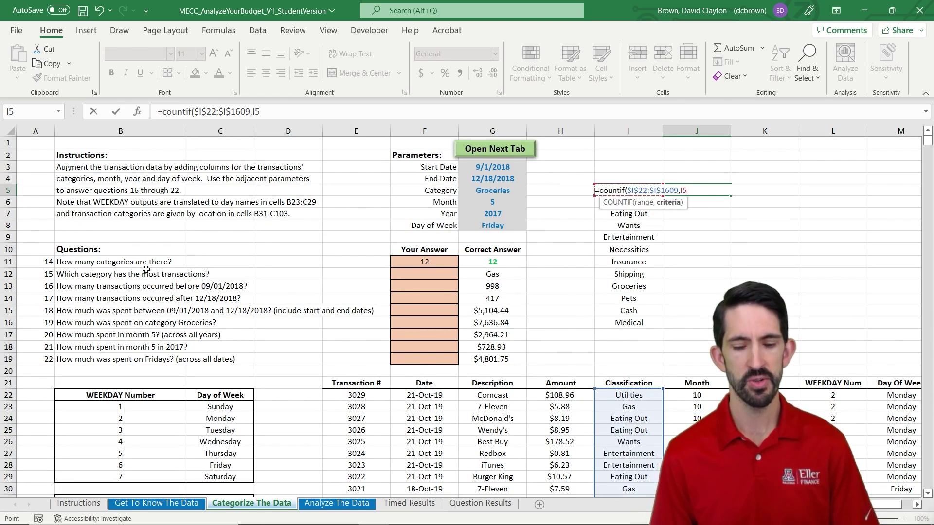
text(#)
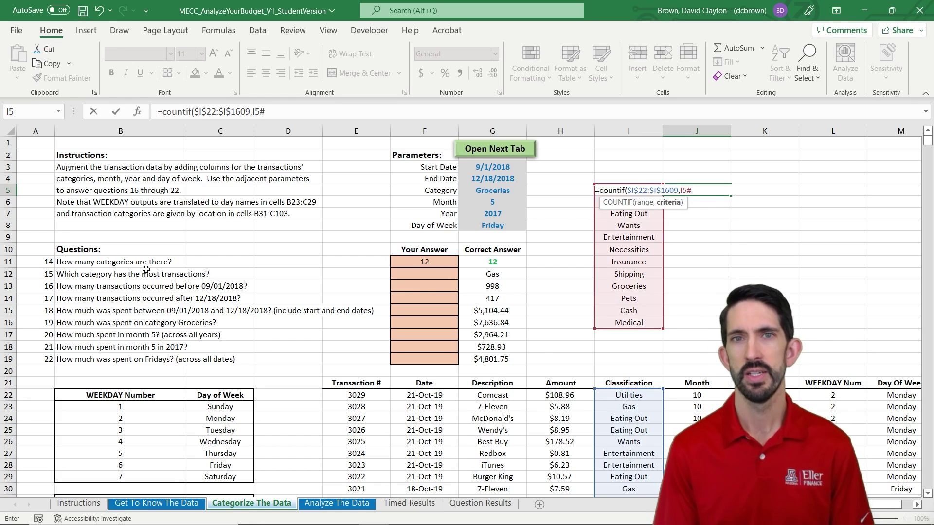
text())
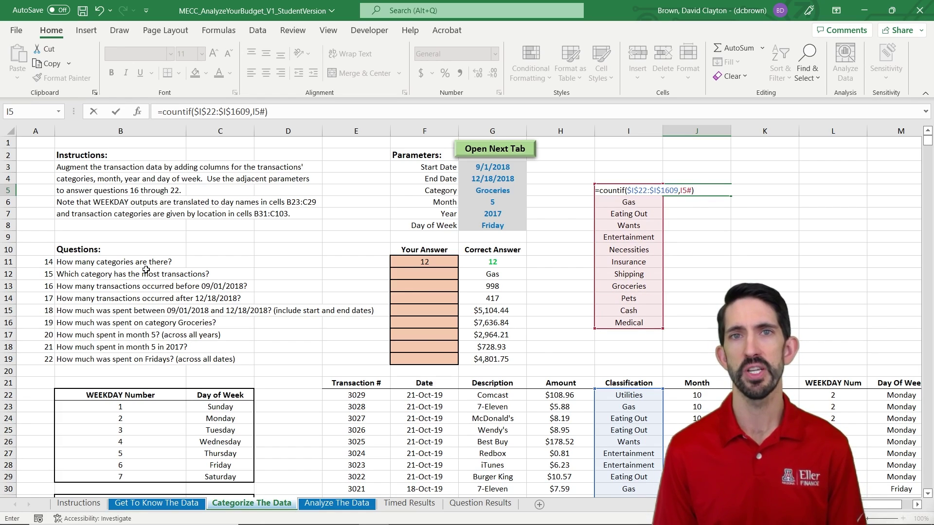
key(ctrl+Return)
- Enter Gas as a plain text answer to question 15 in F12
key(Down)
key(Left)
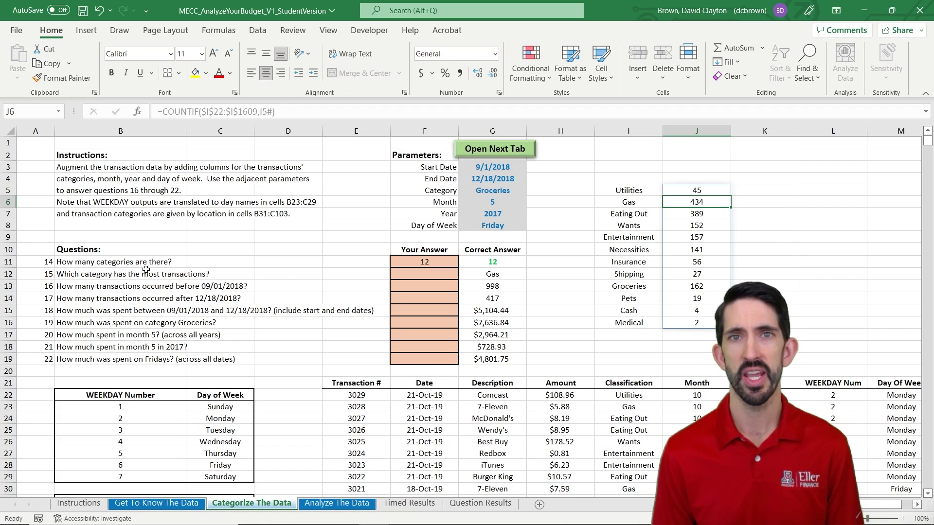
key(Left)
key(Down)
key(Down)
key(Down)
key(Down)
key(Left)
key(Down)
key(Left)
key(Left)
key(Down)
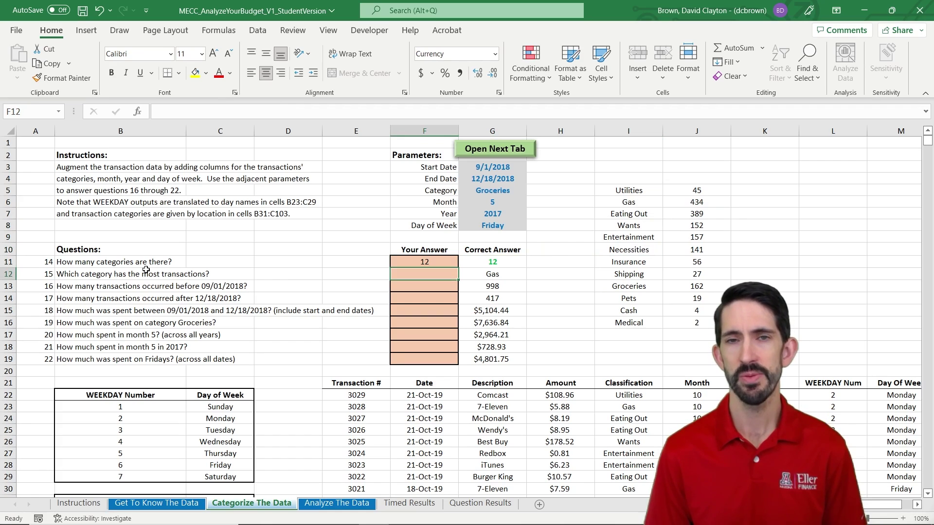
text(Gas)
key(ctrl+Return)
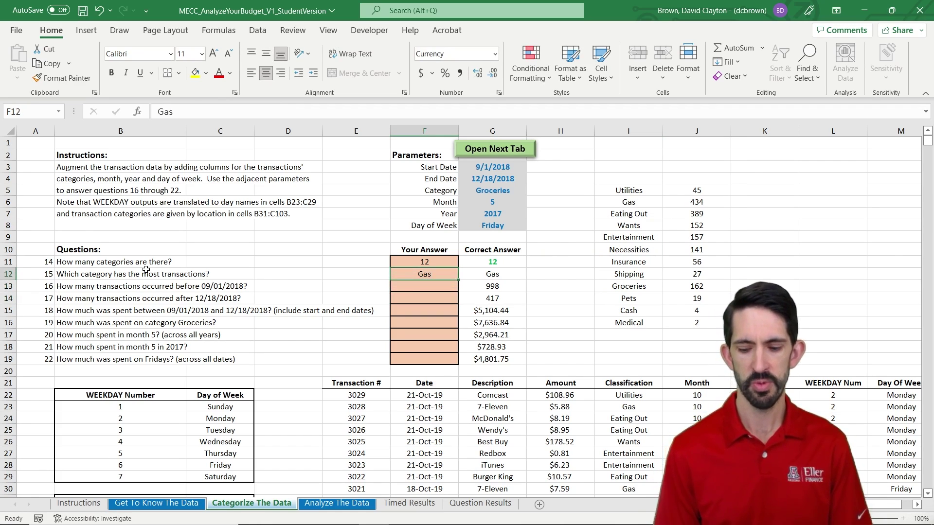
- Replace the plain text answer to question 15 in F12 with =XLOOKUP(MAX(J5#),J5#,I5#)
text(=xlookup(max)
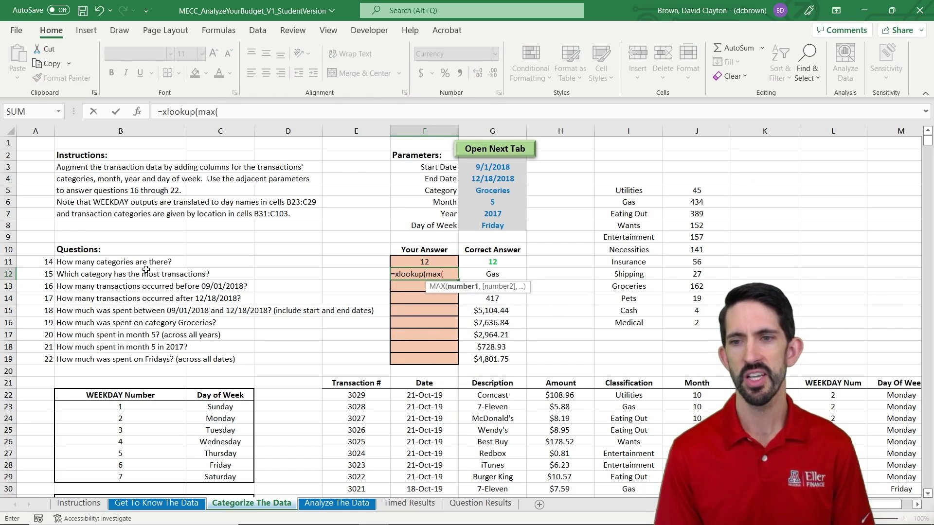
text(()
key(Right)
key(Right)
key(Right)
key(Up)
key(Up)
key(Up)
key(Right)
key(Up)
key(Up)
key(Up)
key(Up)
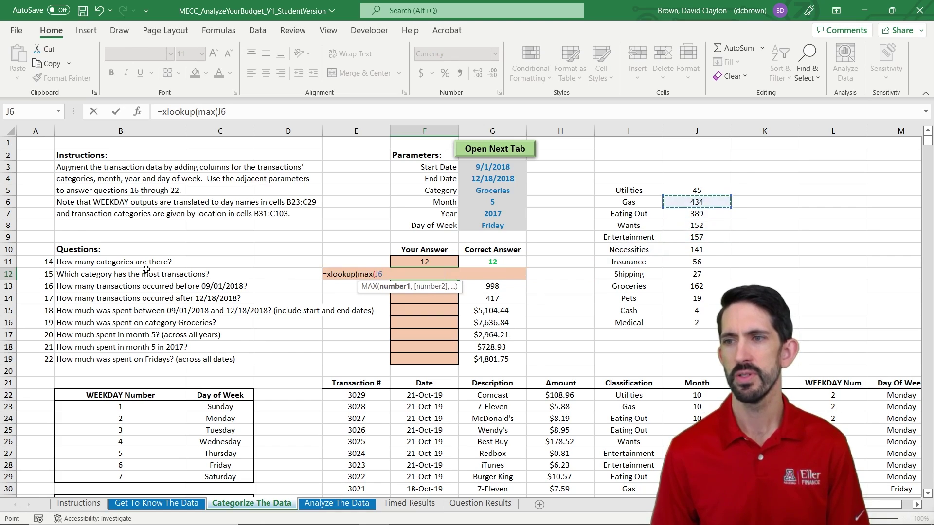
text(#)
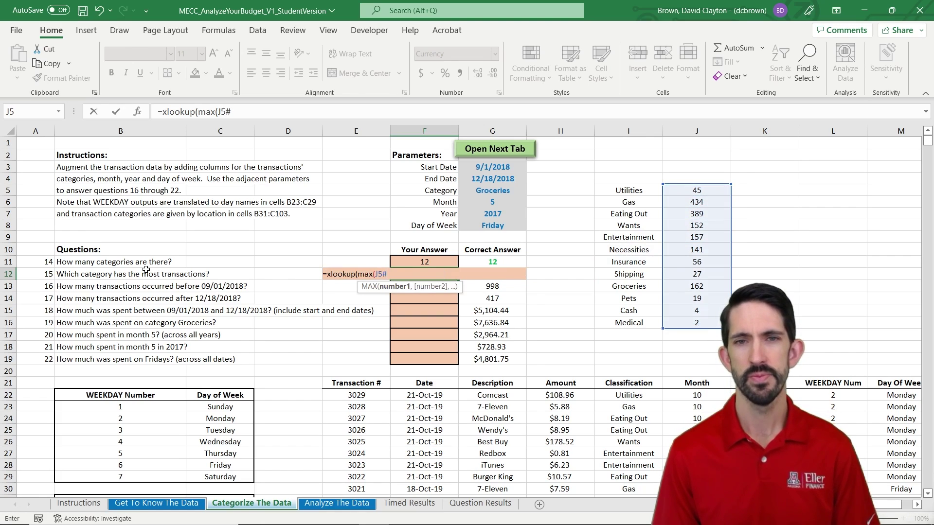
text(),)
key(Left)
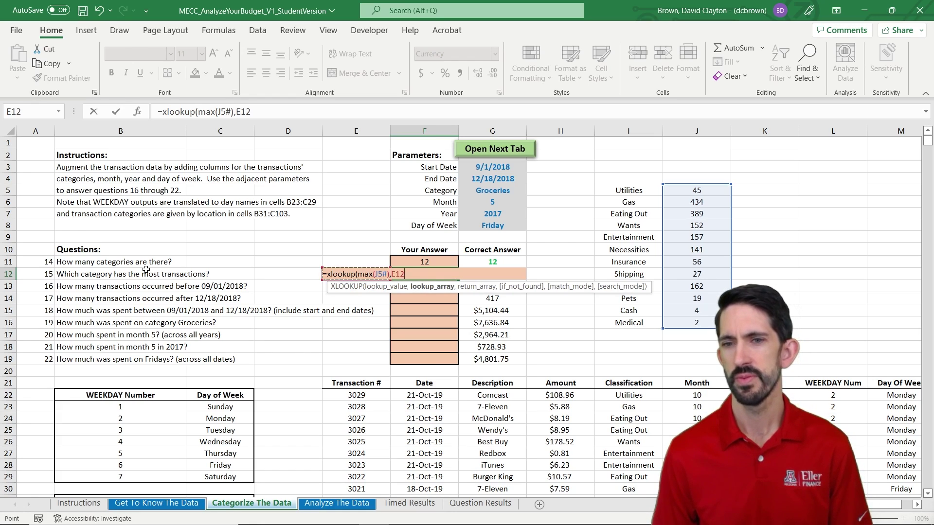
click(713, 191)
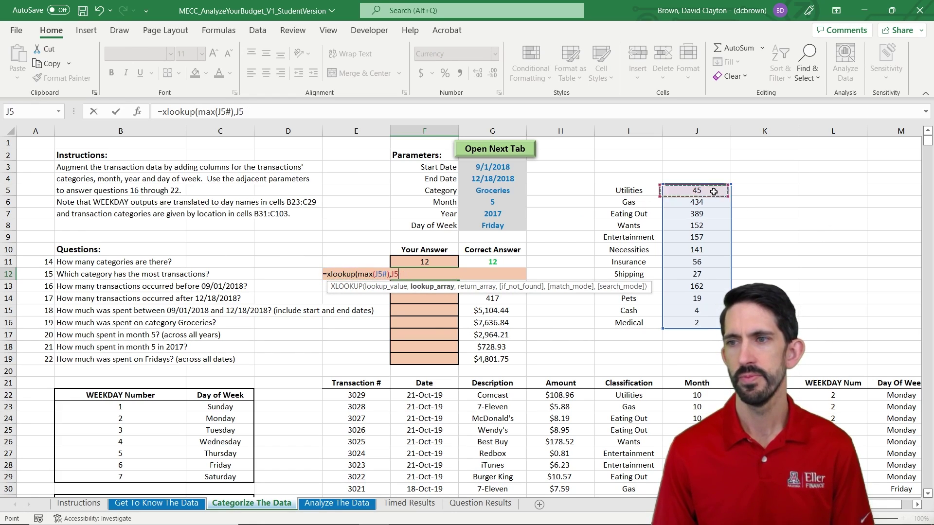
text(#,)
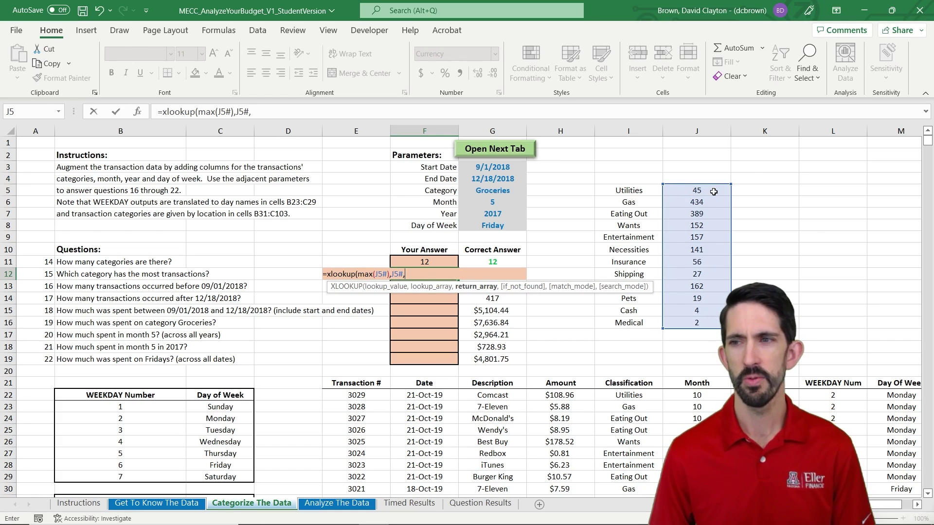
click(630, 191)
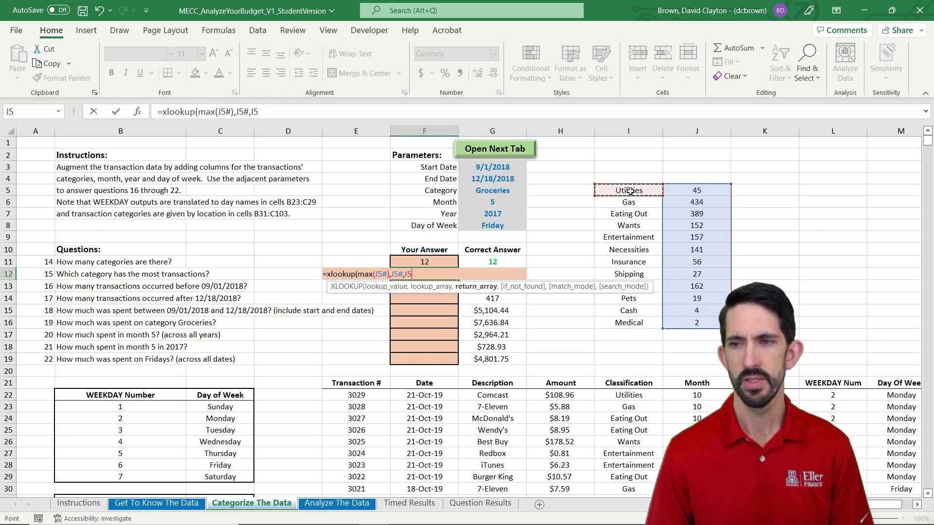
text(#)
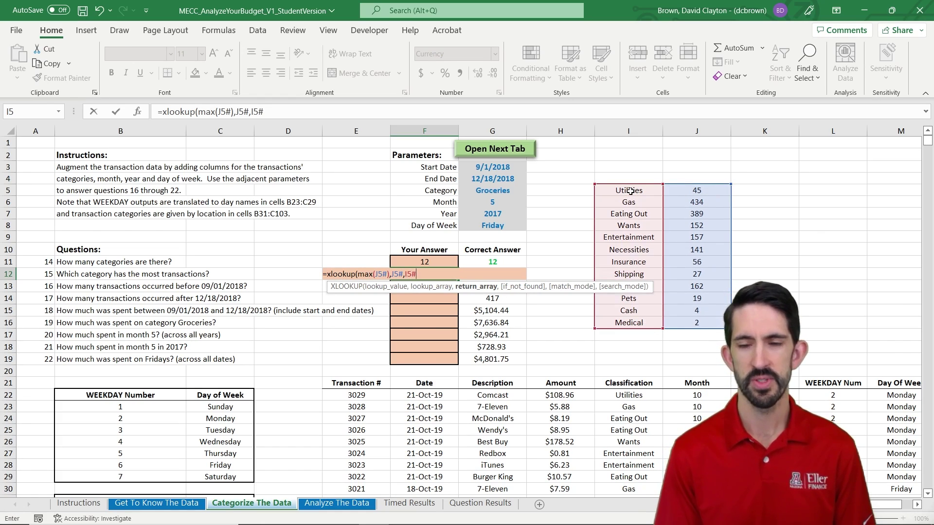
text())
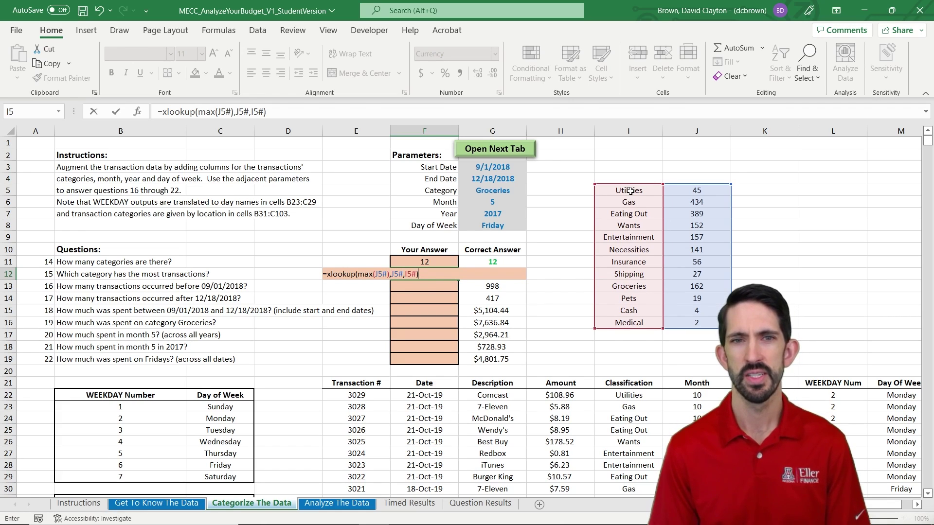
key(ctrl+Return)
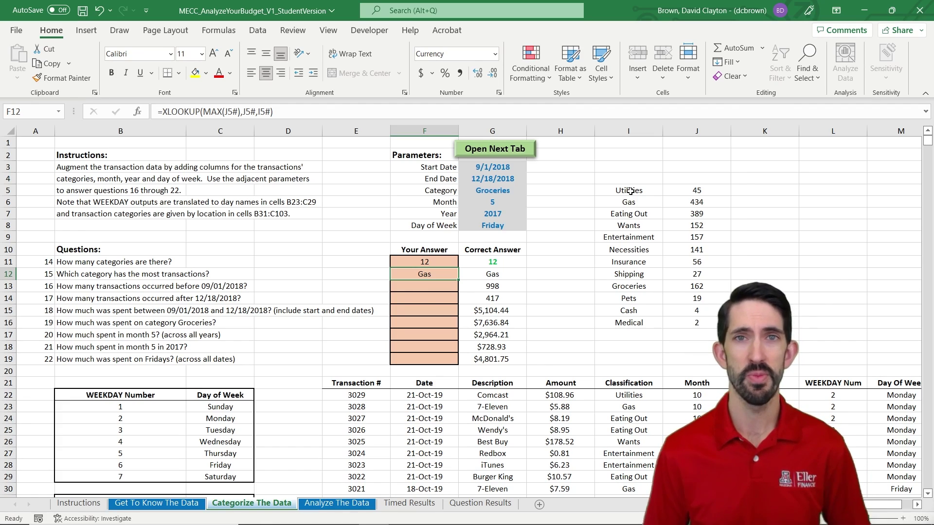
- Answer question 16 in F13 by counting transactions dated before the start date with =COUNTIFS($F$22:$F$1609,"<"&G3)
key(Down)
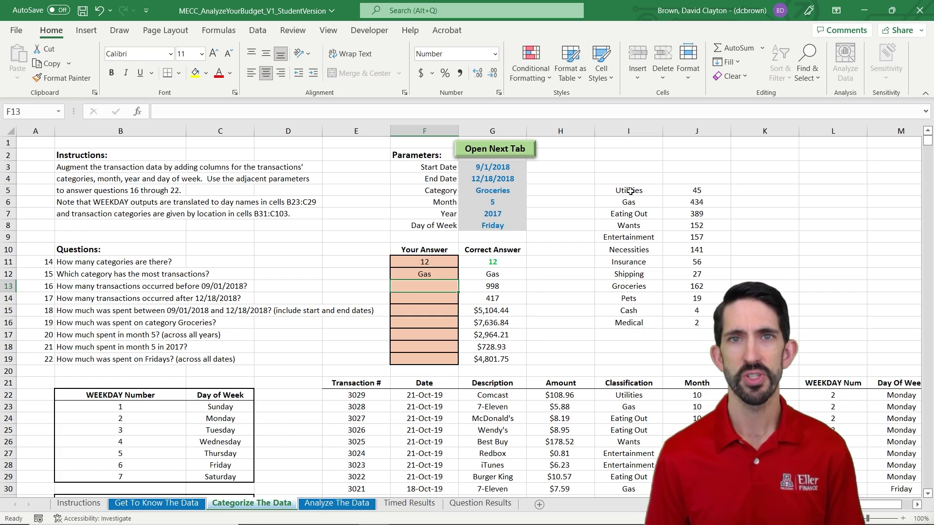
text(=)
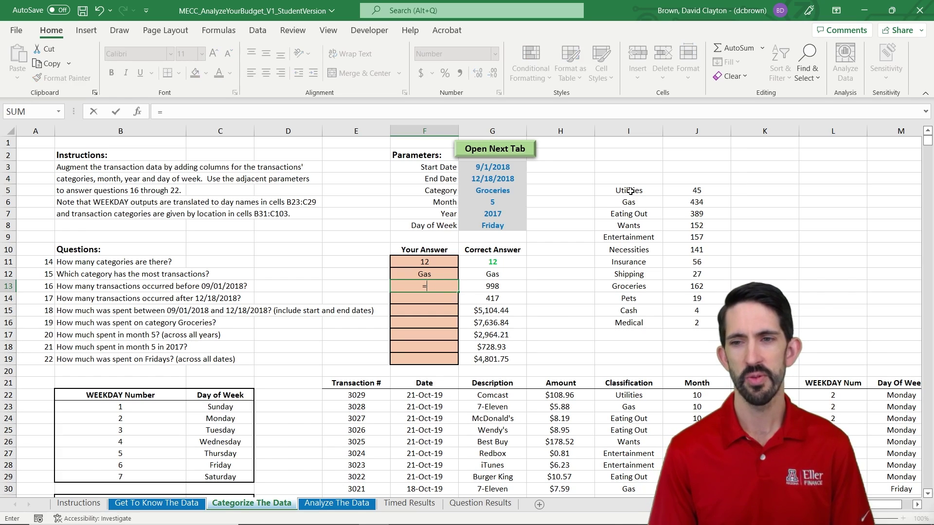
text(countifs()
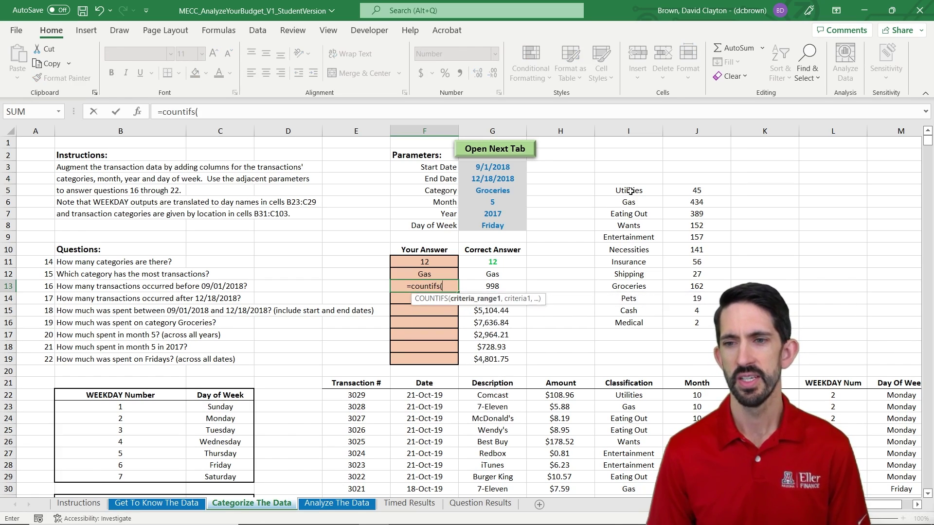
key(Down)
key(Down)
key(Down)
key(Down)
key(Down)
key(Down)
key(Down)
key(Down)
key(Down)
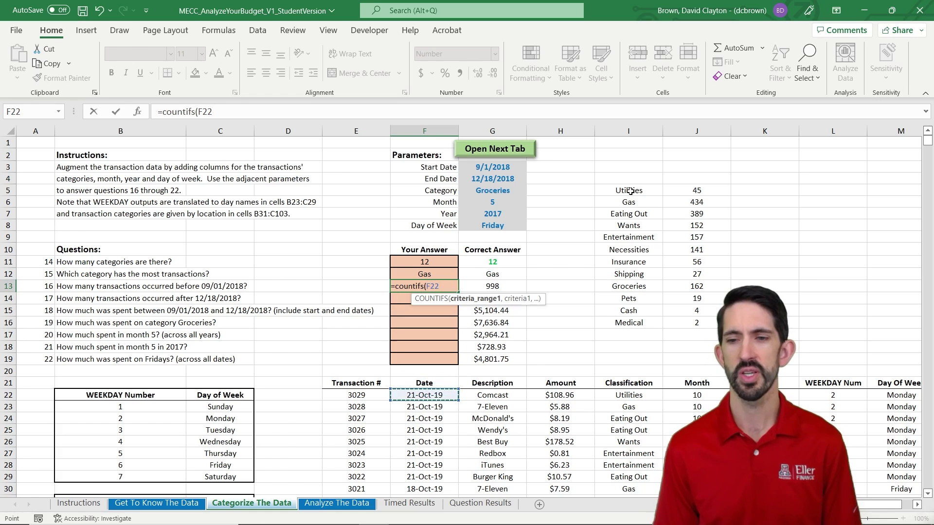
key(ctrl+shift+Down)
key(F4)
text(,")
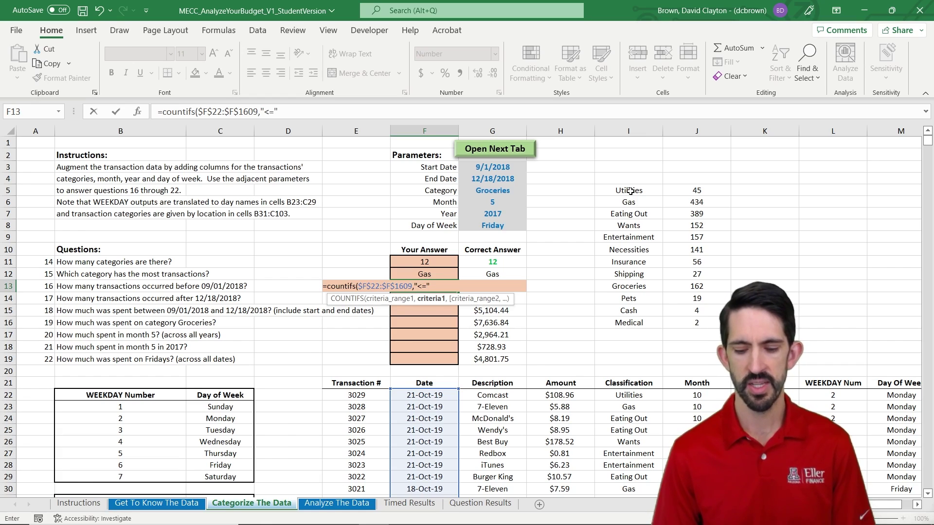
text(<"&)
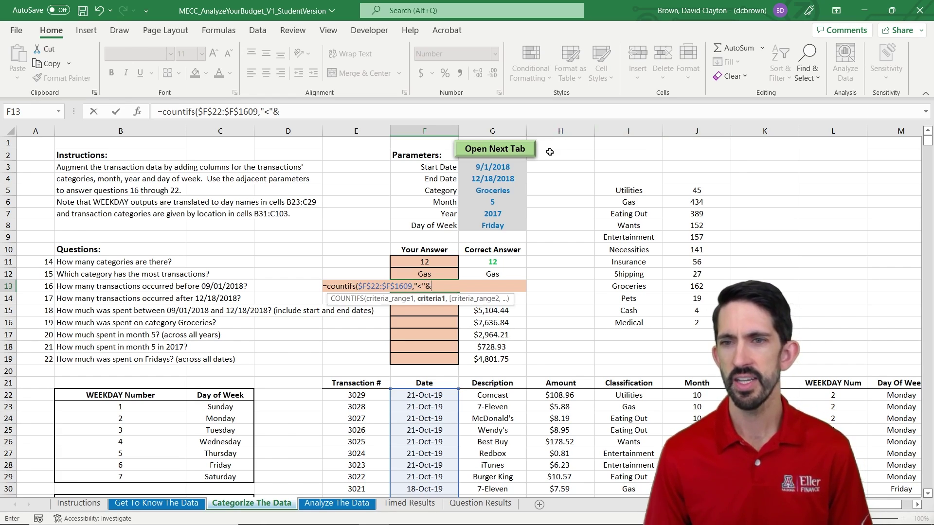
click(513, 166)
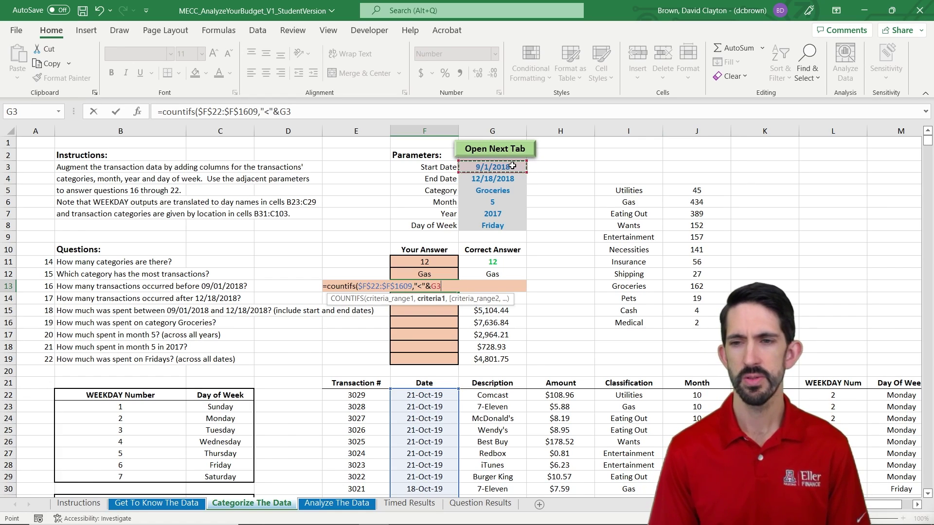
key(ctrl+Return)
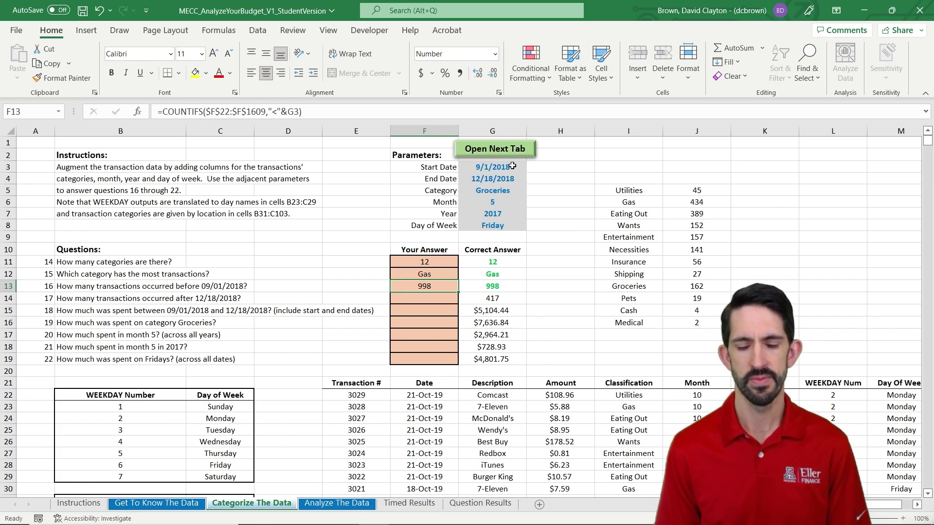
- Copy the F13 formula to F14 for question 17 and change its operator to ">", giving =COUNTIFS($F$22:$F$1609,">"&G4)
key(ctrl+c)
key(Down)
key(ctrl+v)
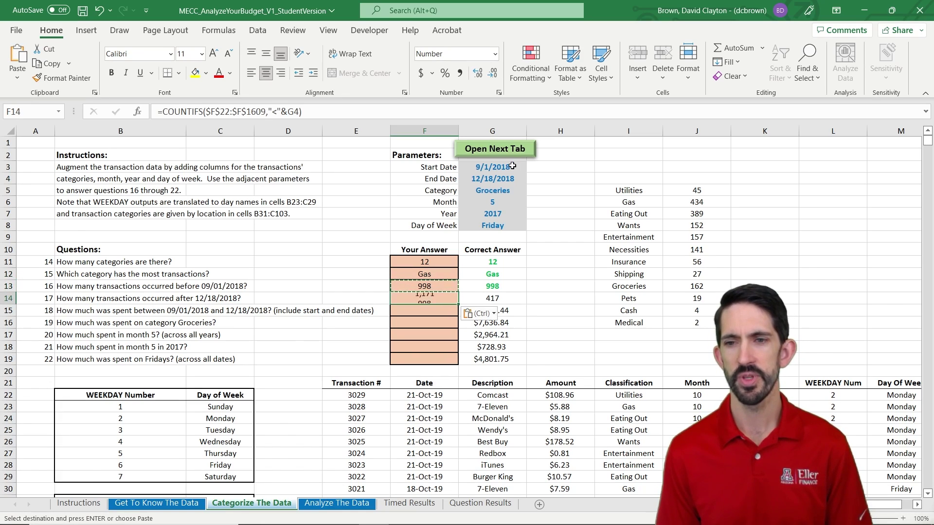
key(F2)
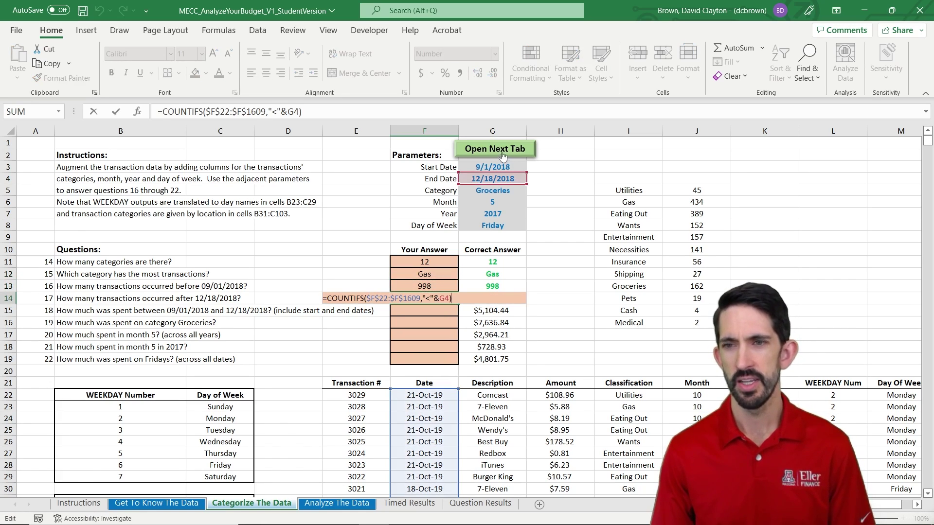
click(429, 297)
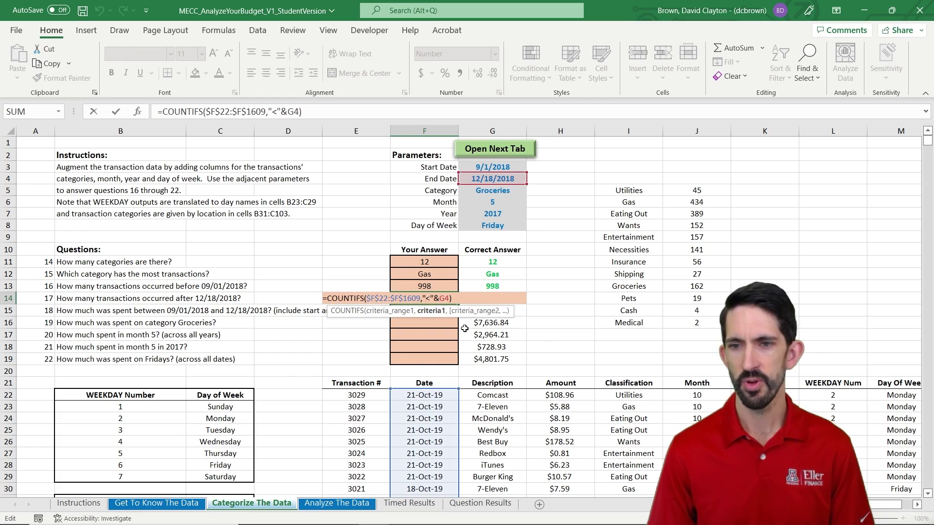
key(Delete)
text(>)
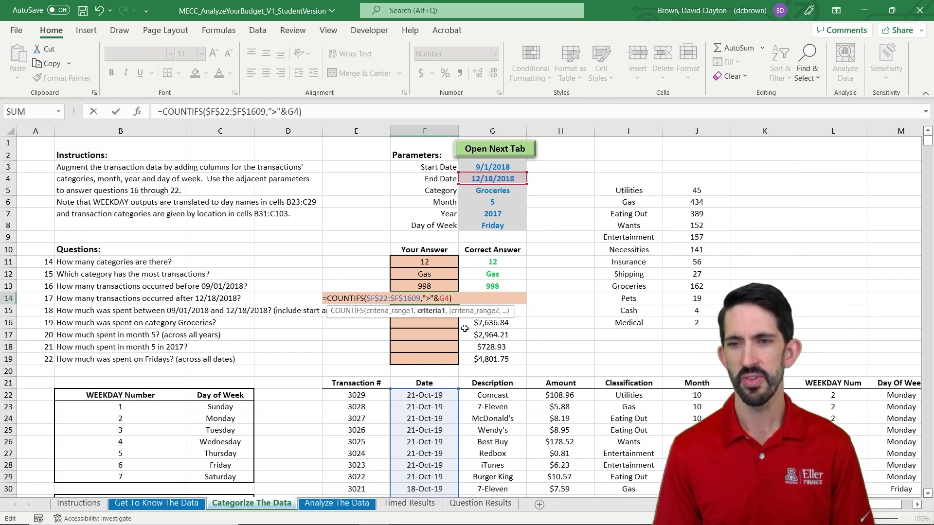
key(shift+Return)
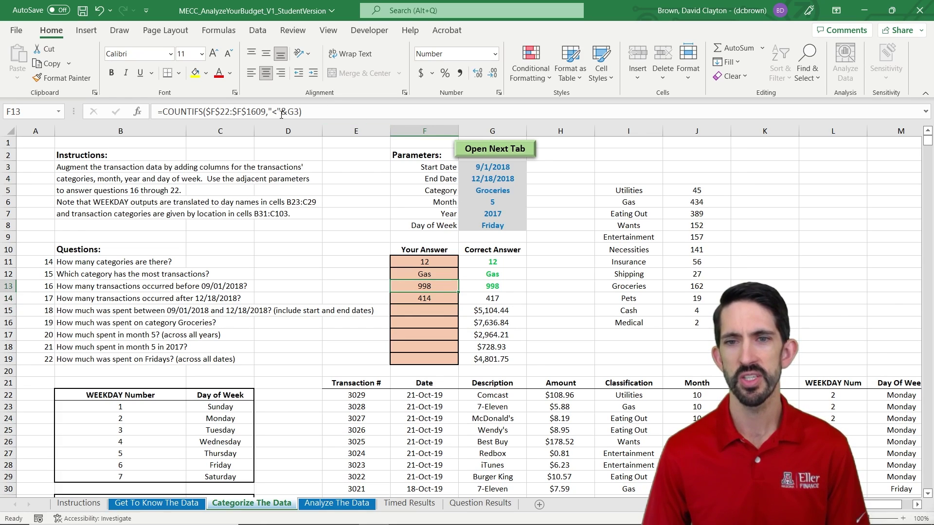
- Change the comparison operator in the F14 formula to ">=" so that it includes the end date
key(Down)
key(F2)
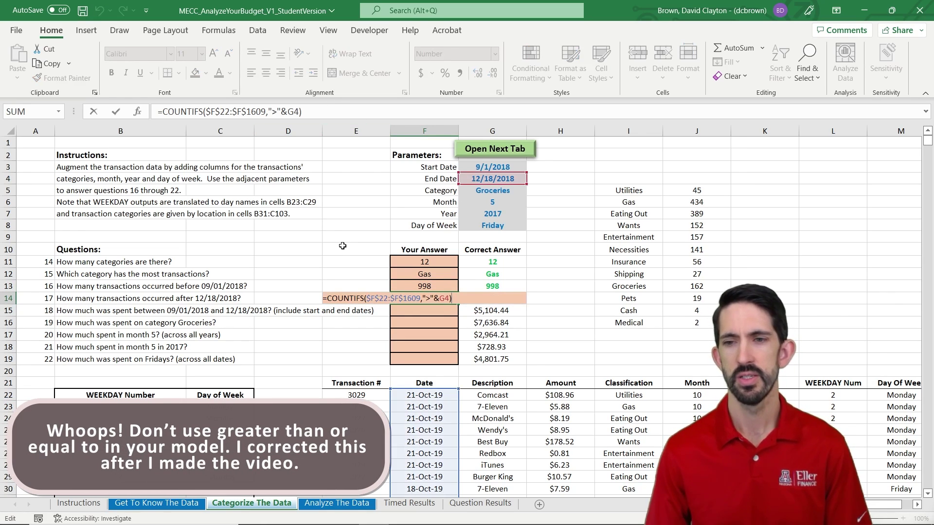
click(427, 298)
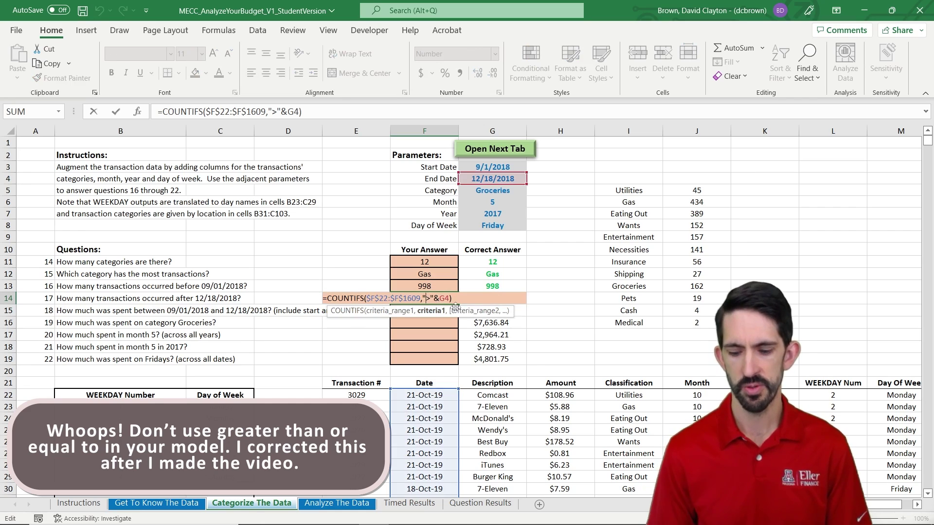
text(=)
key(ctrl+Return)
- Change the comparison operator in the F13 formula to "<=" so that it includes the start date
key(Up)
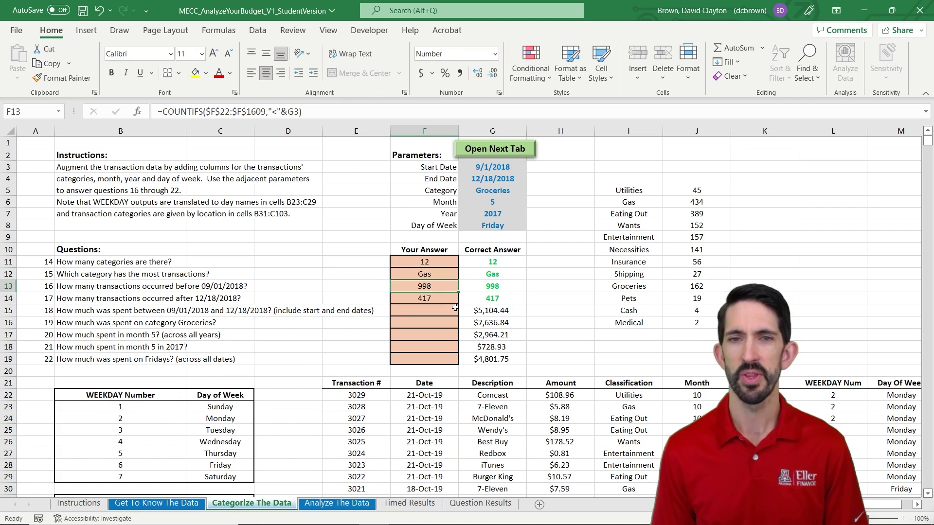
click(295, 111)
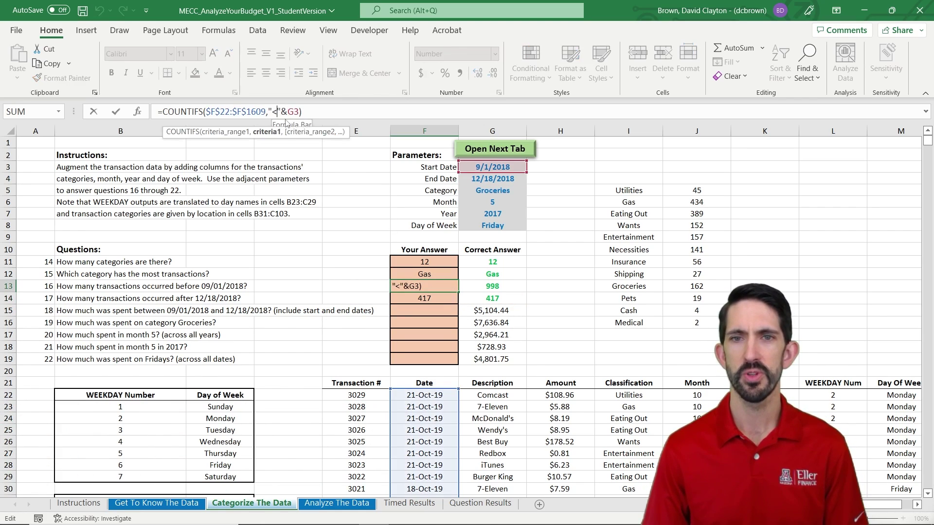
key(ctrl+Return)
key(Down)
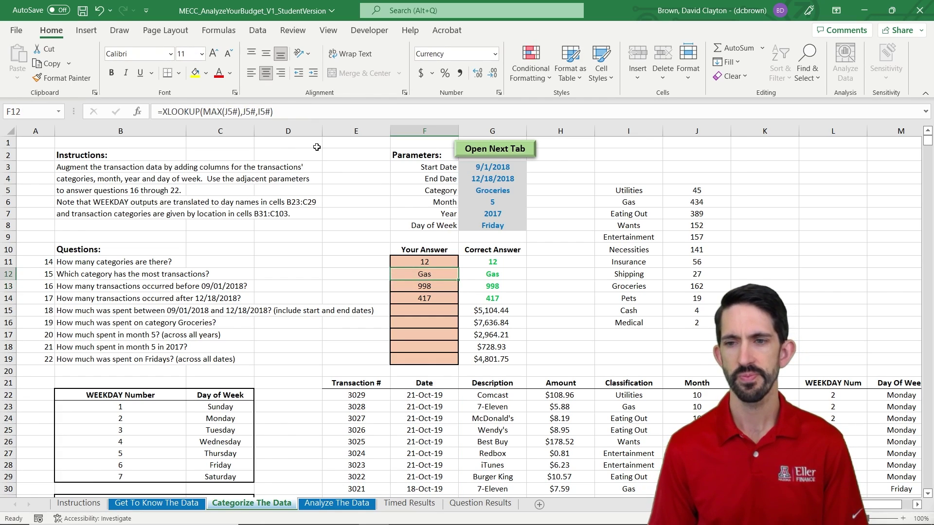
- Copy the F13 formula to F15 for question 18 and point its "<=" criterion at the end date in G4
key(Down)
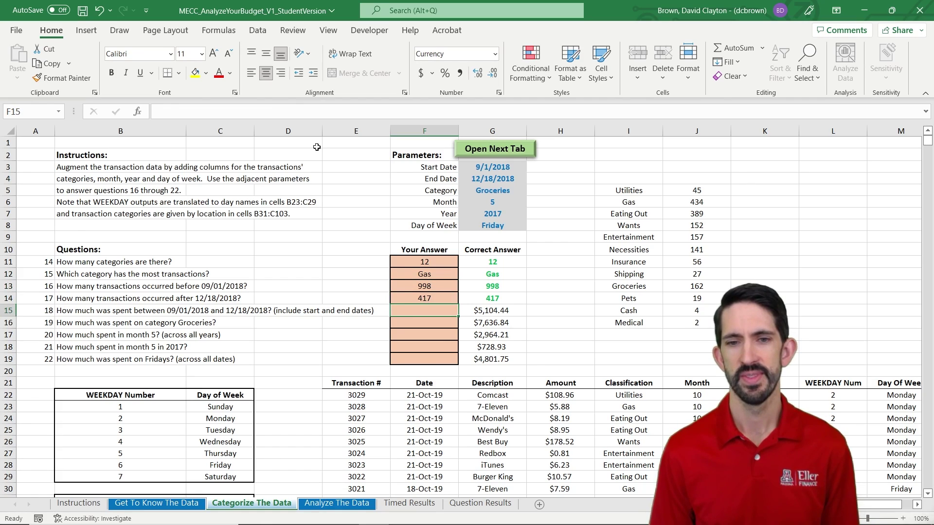
key(Up)
key(Up)
key(ctrl+c)
key(Down)
key(Down)
key(ctrl+v)
key(F2)
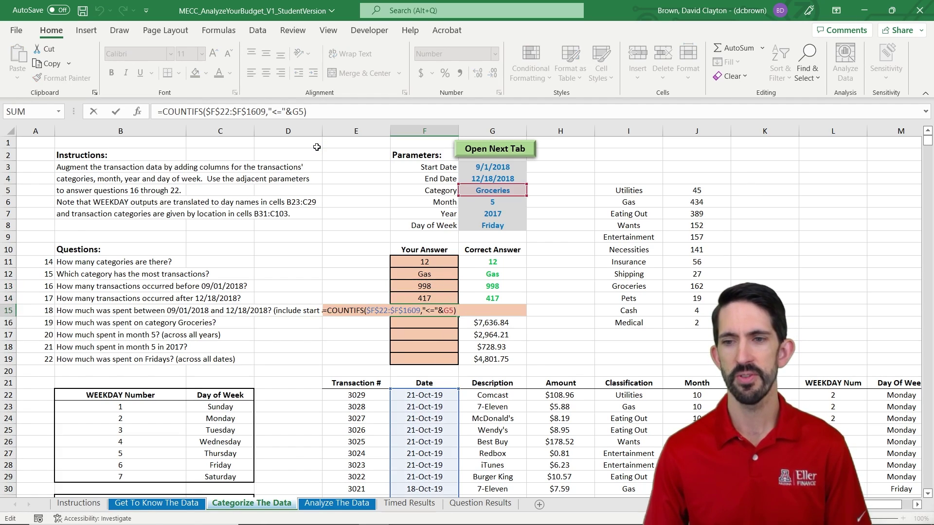
drag(510, 197, 509, 185)
- Add a second date condition, $F$22:$F$1609,">="&G3, to the COUNTIFS formula in F15 by duplicating and adapting the first condition
drag(266, 112, 212, 108)
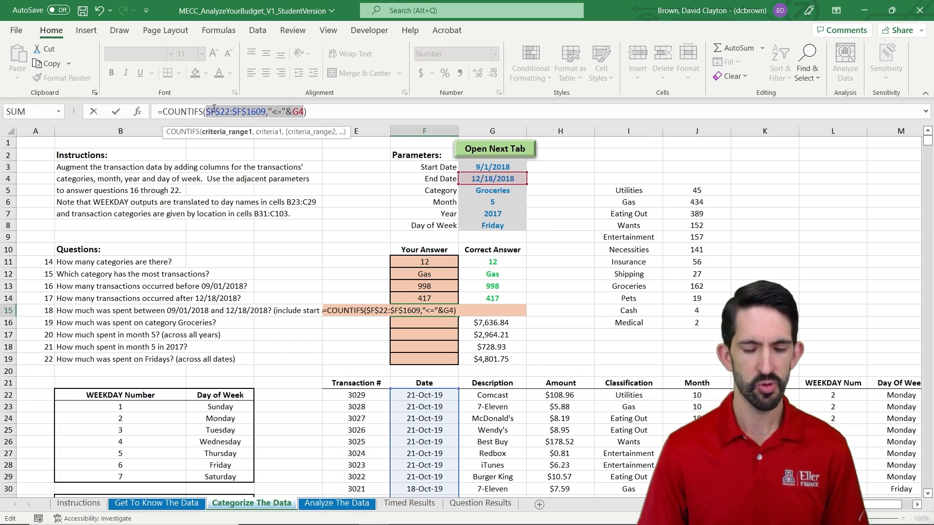
click(303, 112)
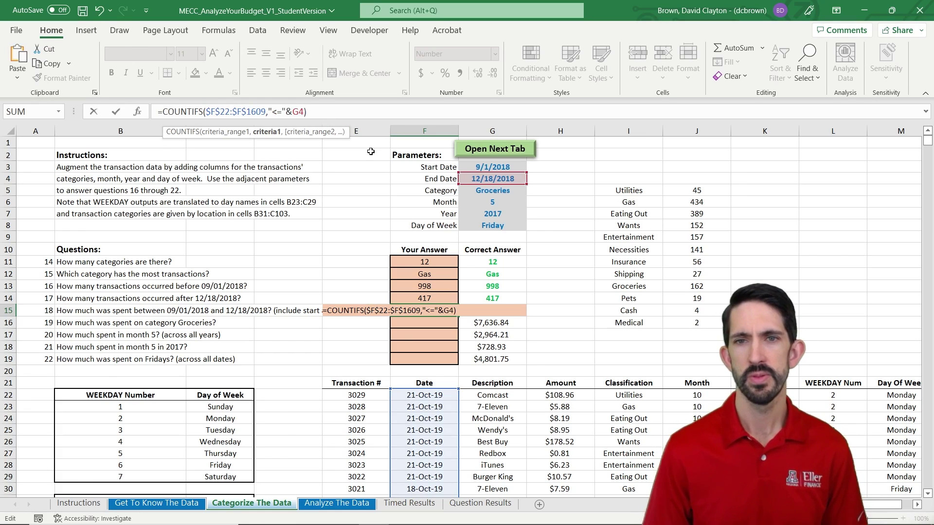
key(ctrl+v)
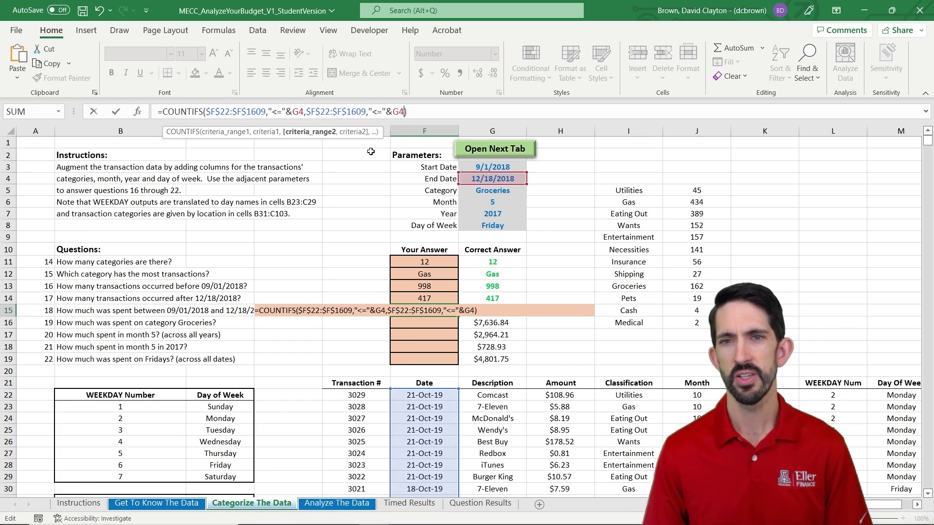
click(376, 112)
key(BackSpace)
text(>)
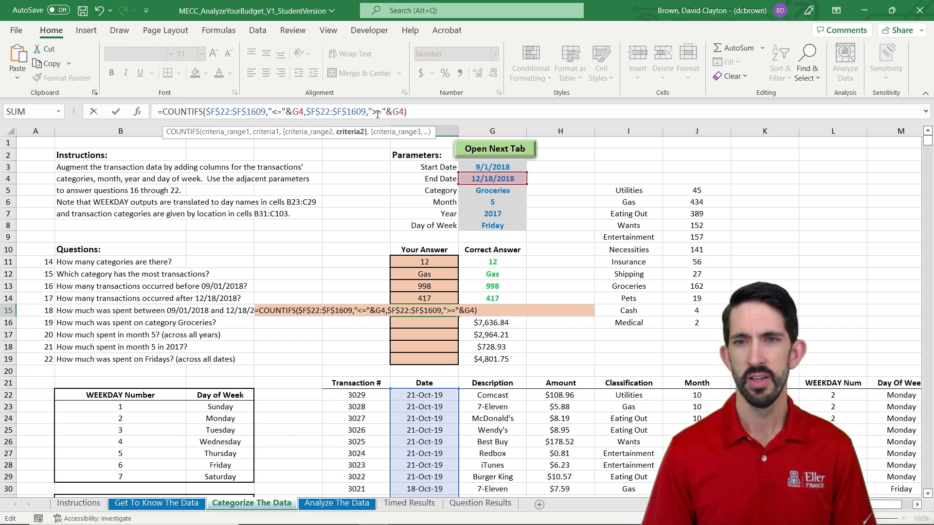
click(403, 112)
key(BackSpace)
text(3)
key(ctrl+Return)
key(Up)
key(Down)
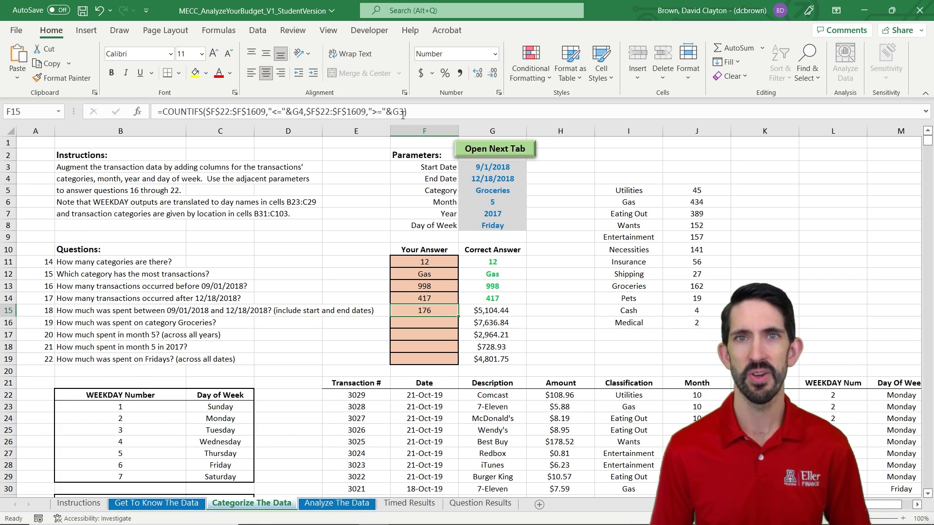
- Replace the COUNTIFS function in the F15 formula with SUMIFS, keeping its two date conditions
click(403, 112)
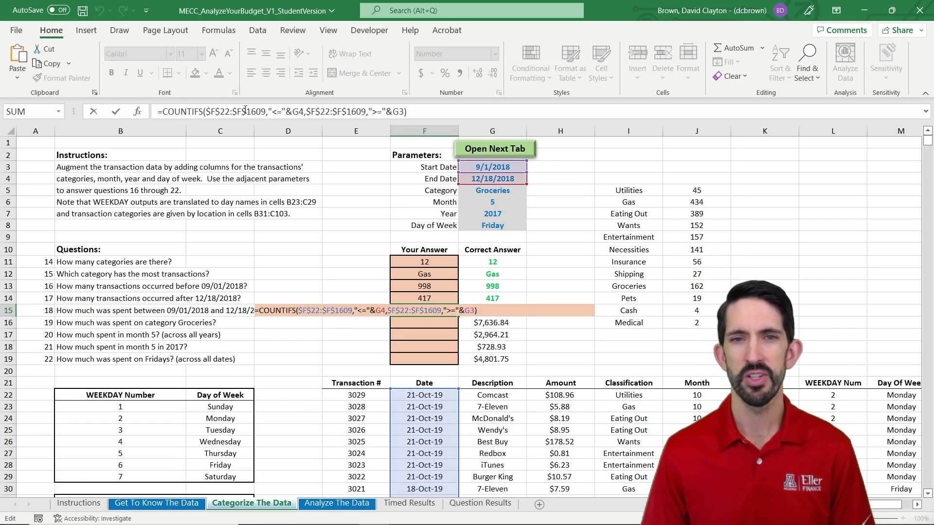
click(190, 110)
key(BackSpace)
key(BackSpace)
key(BackSpace)
key(BackSpace)
key(BackSpace)
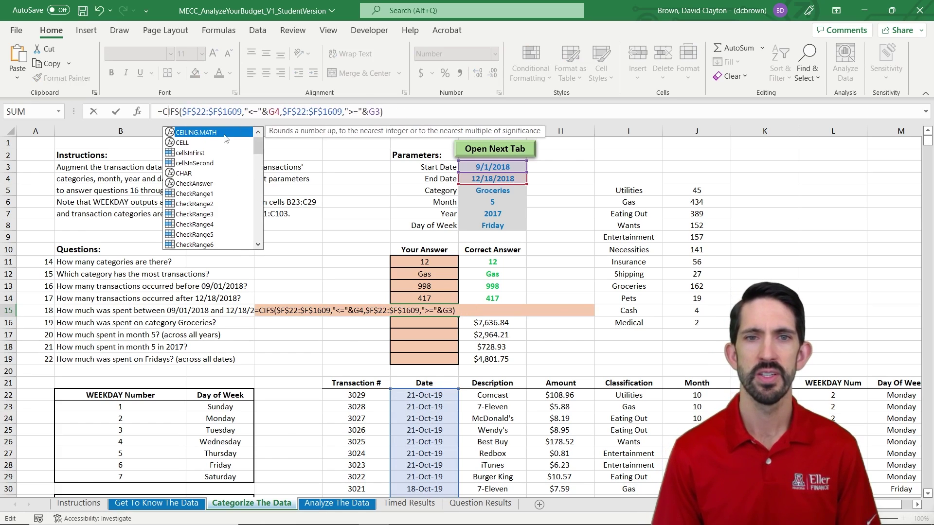
text(sum)
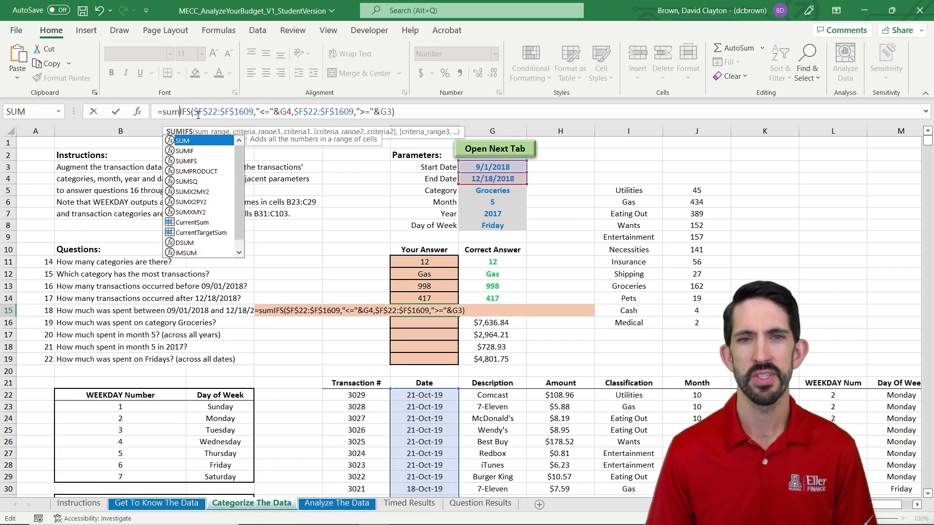
- Insert the Amount range $H$22:$H$1609 as the sum range of the F15 formula and format the cell as currency
click(194, 111)
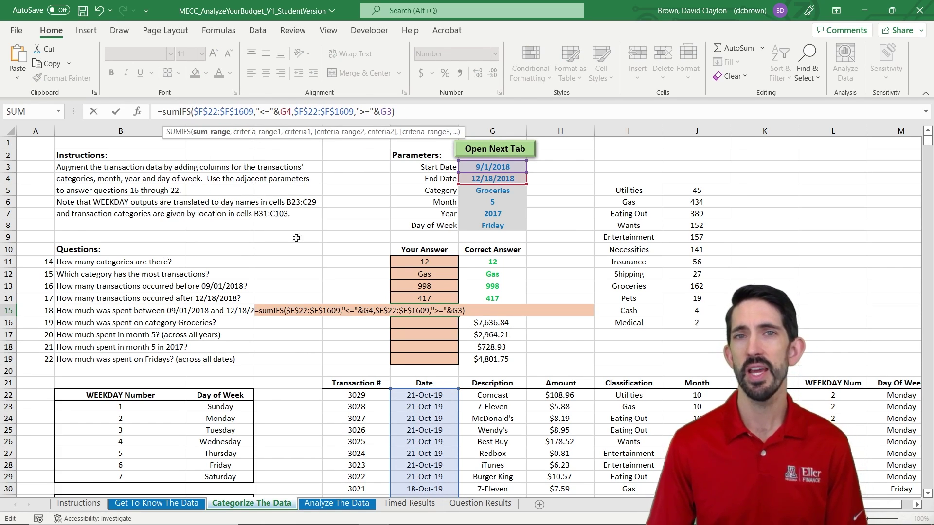
click(569, 397)
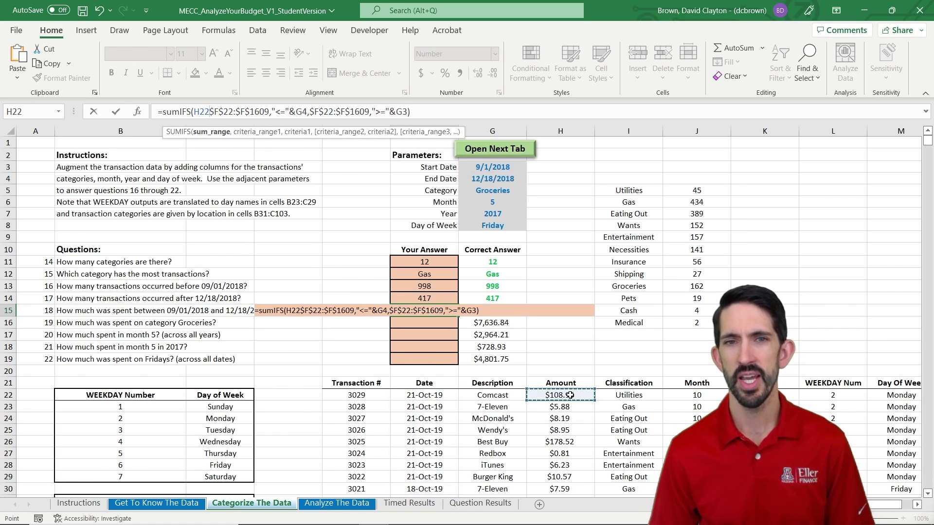
key(ctrl+shift+Down)
key(F4)
text(,)
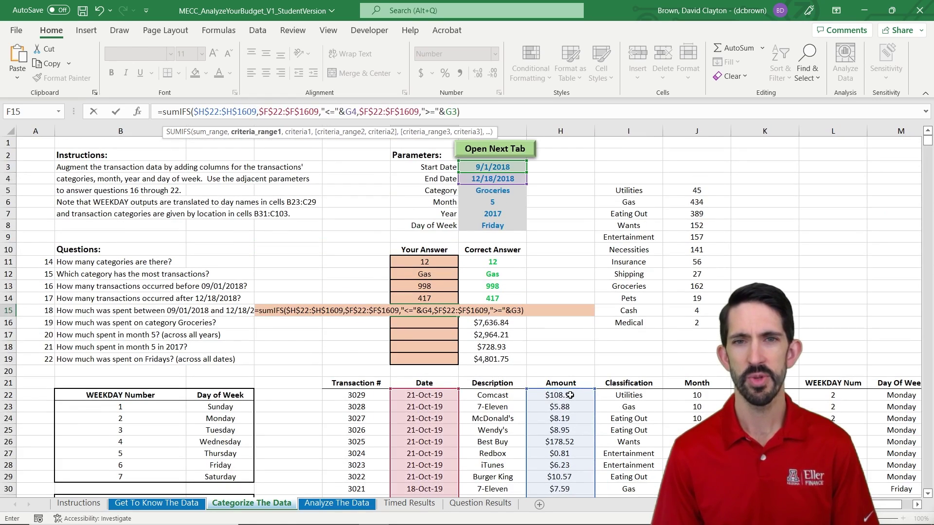
key(ctrl+Return)
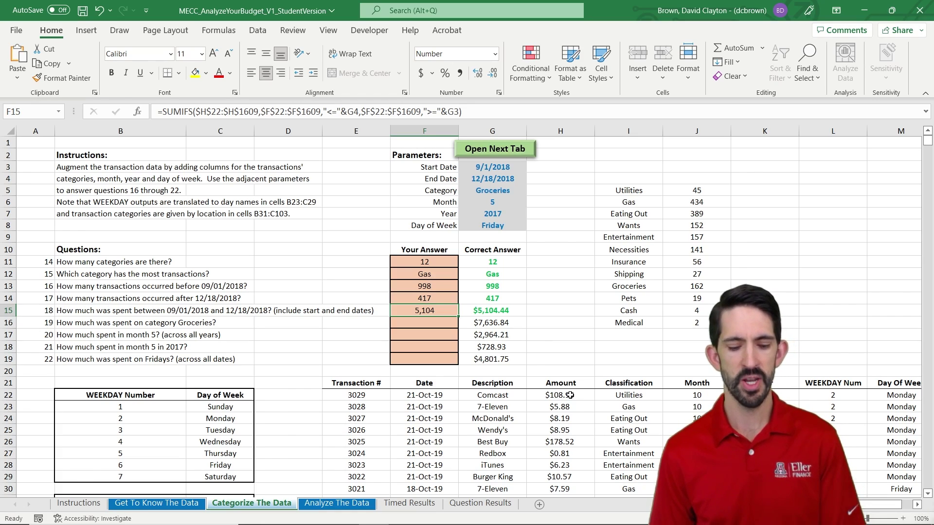
key(ctrl+shift+4)
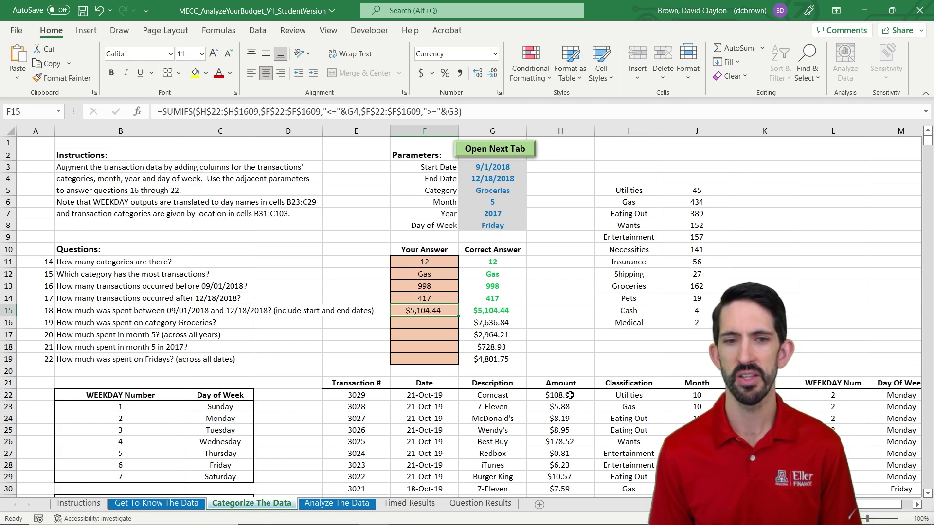
- Start a SUMIFS formula in F16 for question 19 with the Amount data $H$22:$H$1609 as its sum range
key(Down)
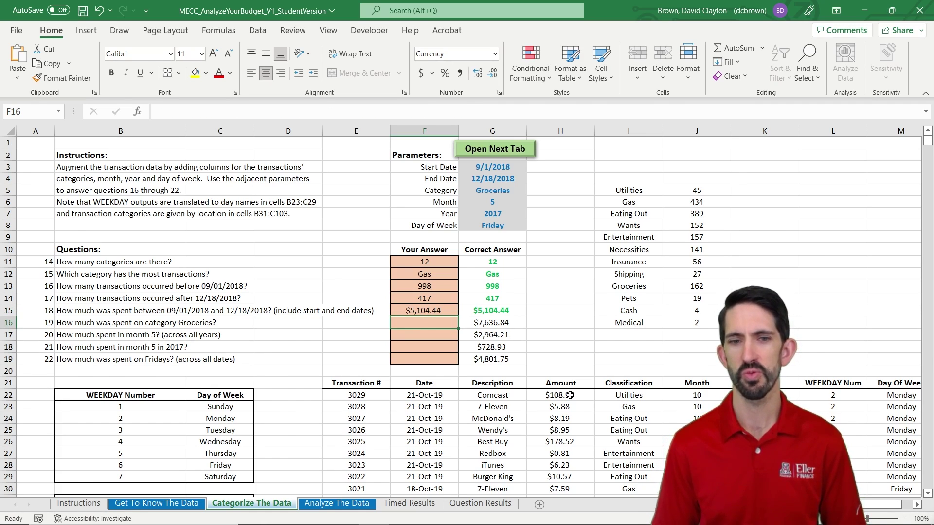
text(=sumifs()
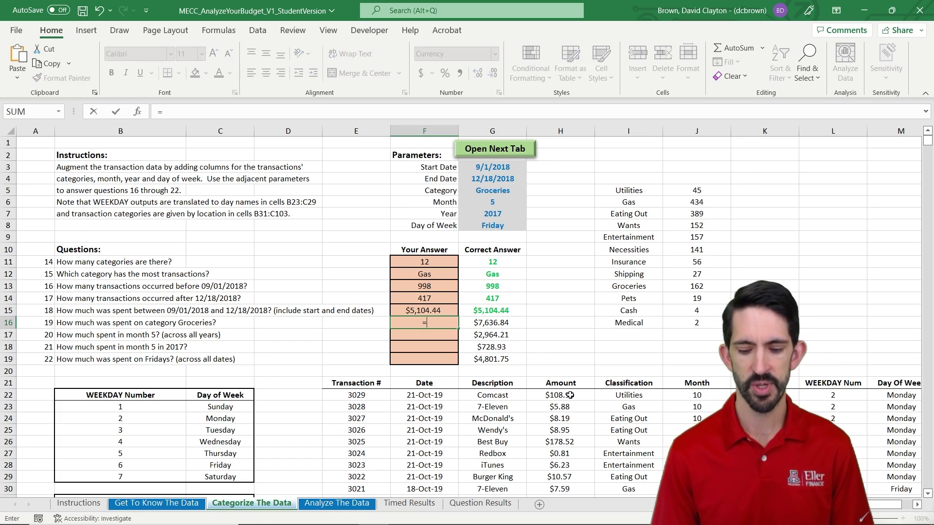
click(570, 395)
key(ctrl+shift+Down)
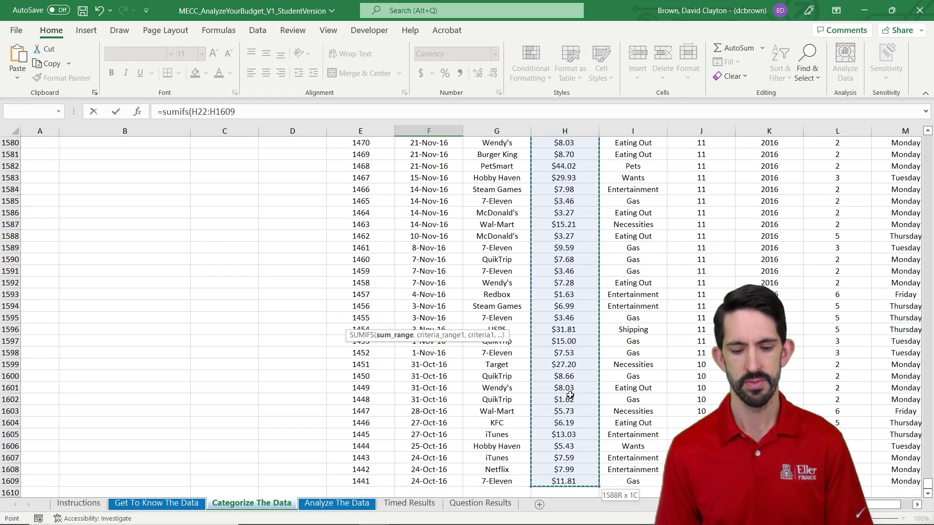
key(F4)
text(,)
- Add the Classification data $I$22:$I$1609 as the absolute criteria range of the F16 formula
key(Right)
key(Right)
key(Down)
key(Down)
key(Right)
key(Down)
key(Down)
key(Down)
key(Down)
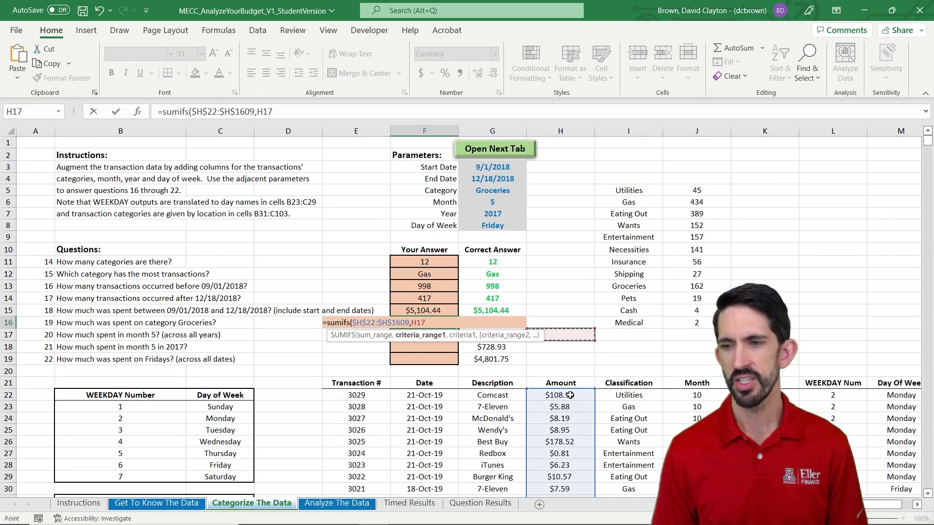
key(ctrl+shift+Down)
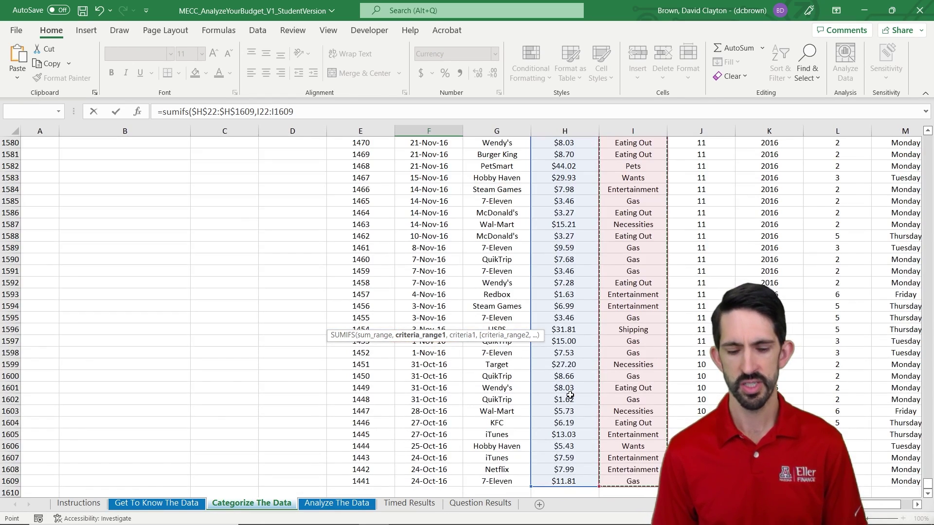
key(F4)
text(,)
- Complete the F16 SUMIFS formula with the category parameter in G5 as its criterion
key(Up)
key(Right)
key(Up)
key(Up)
key(Up)
key(Up)
key(Up)
key(Up)
key(Up)
key(Up)
key(Up)
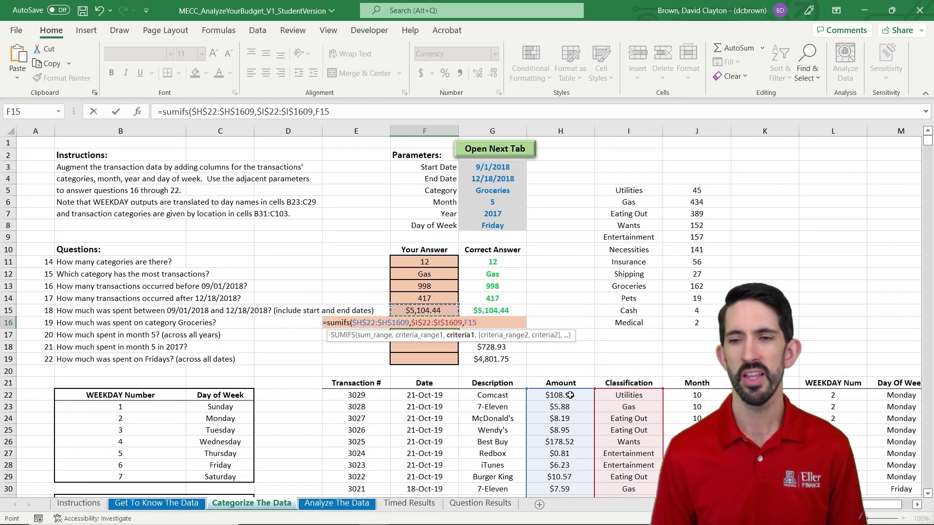
key(Up)
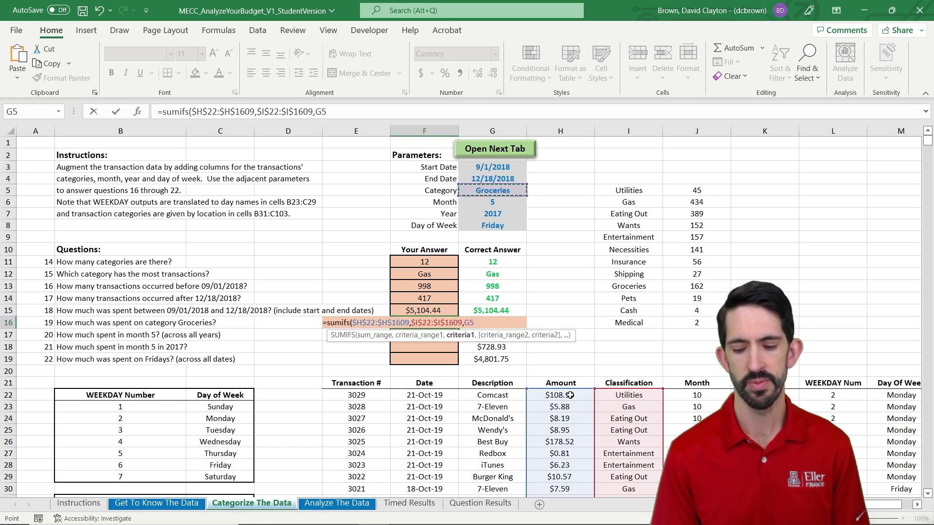
text())
key(ctrl+Return)
key(Up)
key(Down)
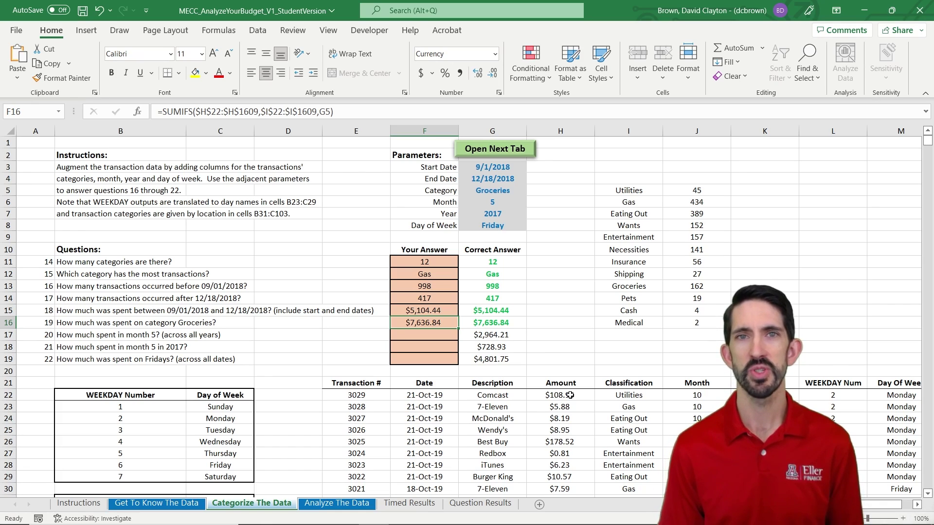
- Copy the F16 formula to F17 for question 20 and shift its criteria range to the Month data, $J$22:$J$1609
key(ctrl+c)
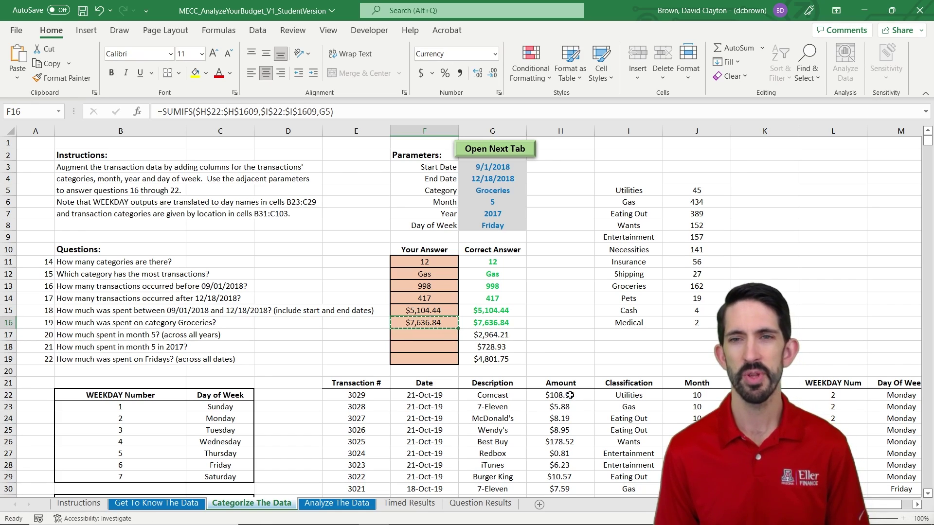
key(Down)
key(ctrl+v)
key(Up)
key(Down)
key(F2)
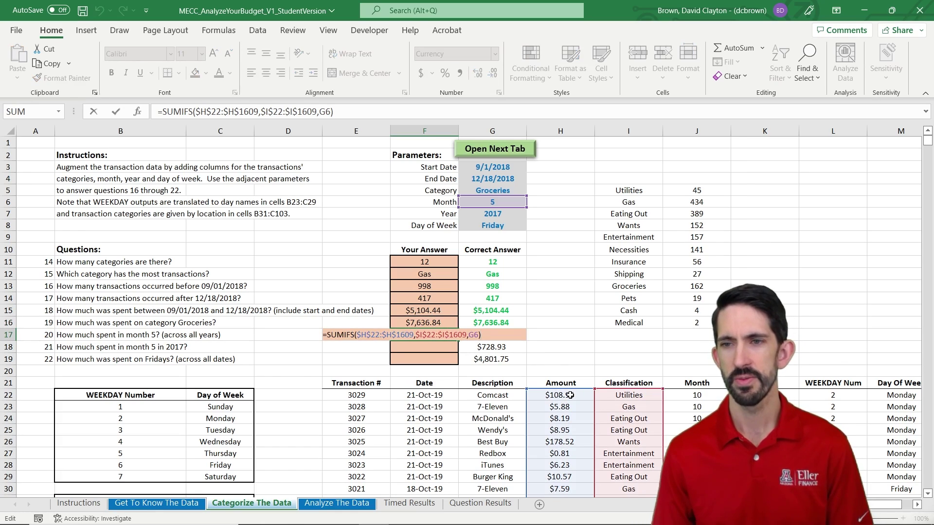
drag(630, 408, 698, 408)
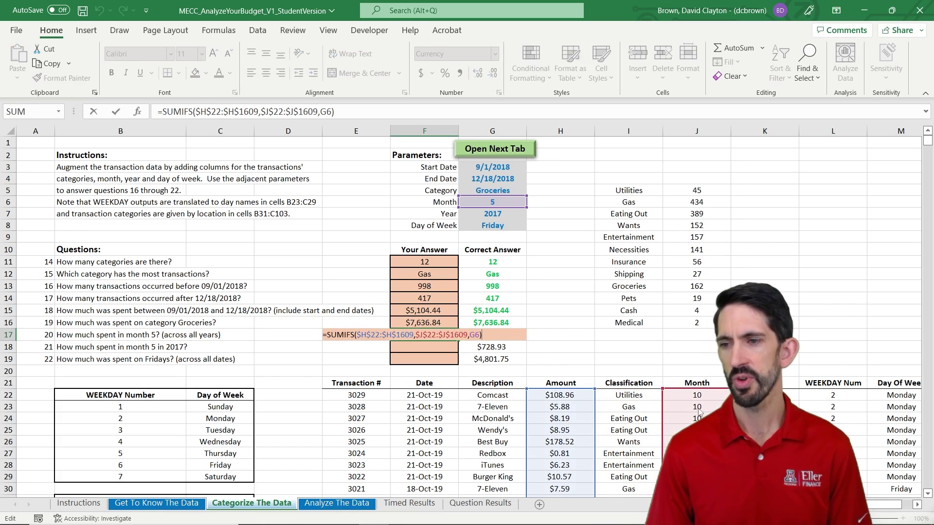
key(ctrl+Return)
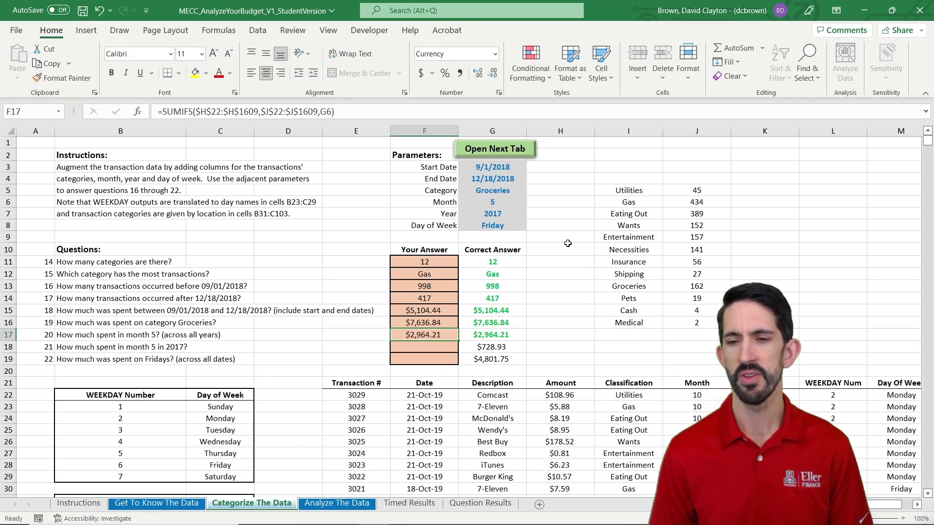
- Copy the F17 formula to F18 for question 21 and point its criterion back at the month parameter in G6
key(Down)
key(Up)
key(ctrl+c)
key(Down)
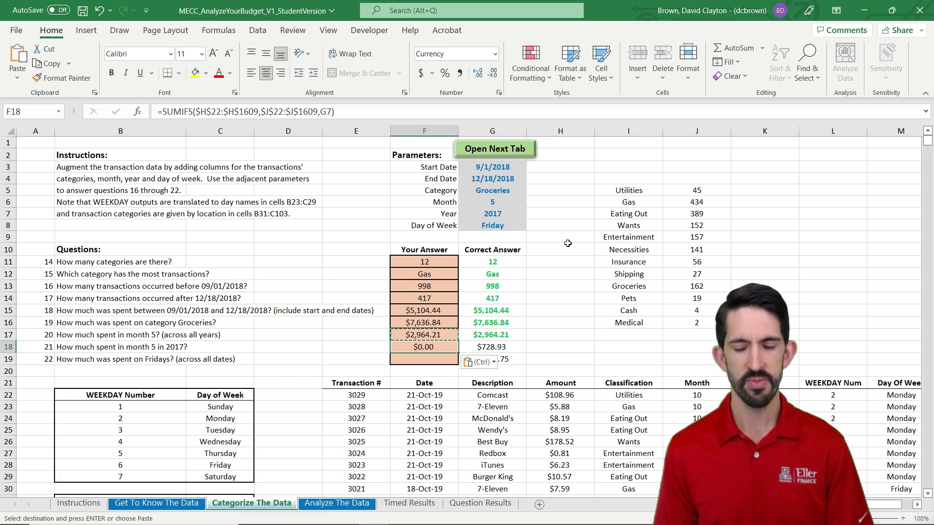
key(F2)
drag(517, 220, 517, 208)
- Add a second condition to the F18 SUMIFS formula that matches $K$22:$K$1609 to the year parameter in G7
click(330, 112)
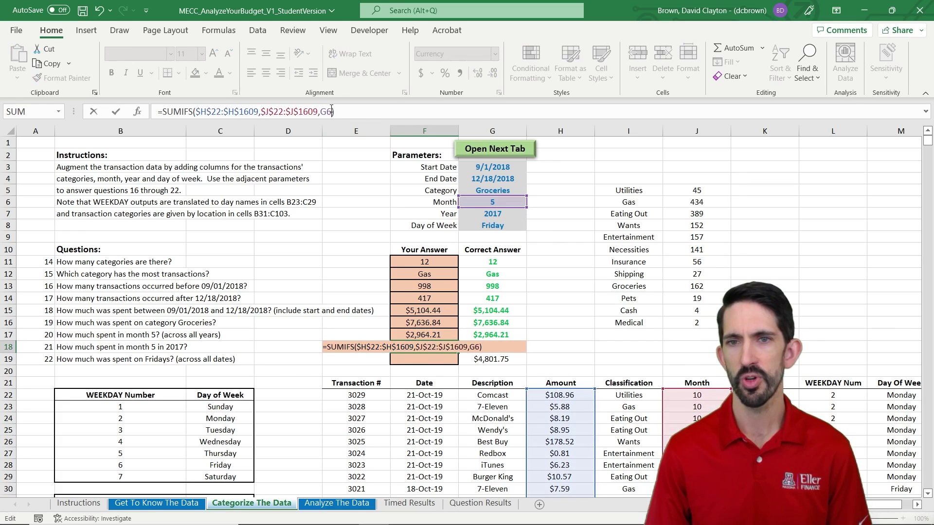
text(,)
click(778, 395)
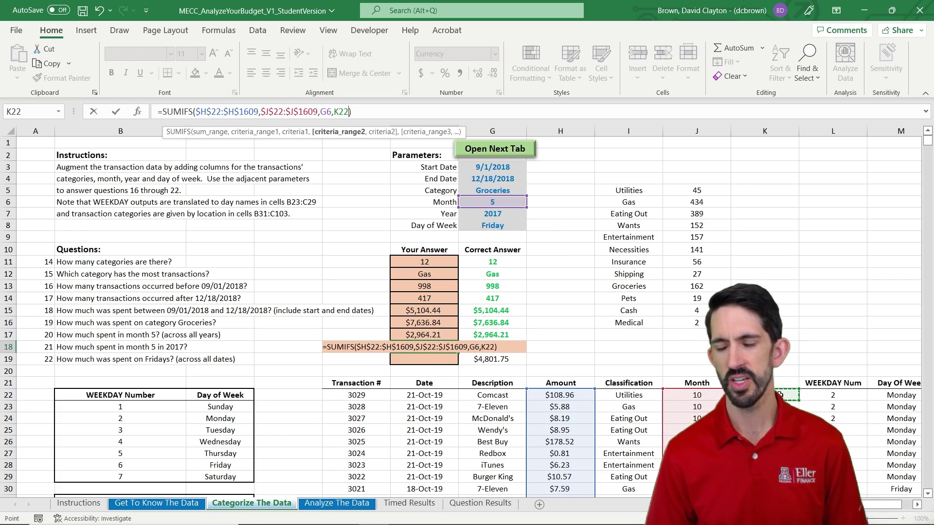
key(ctrl+shift+Down)
key(F4)
text(,)
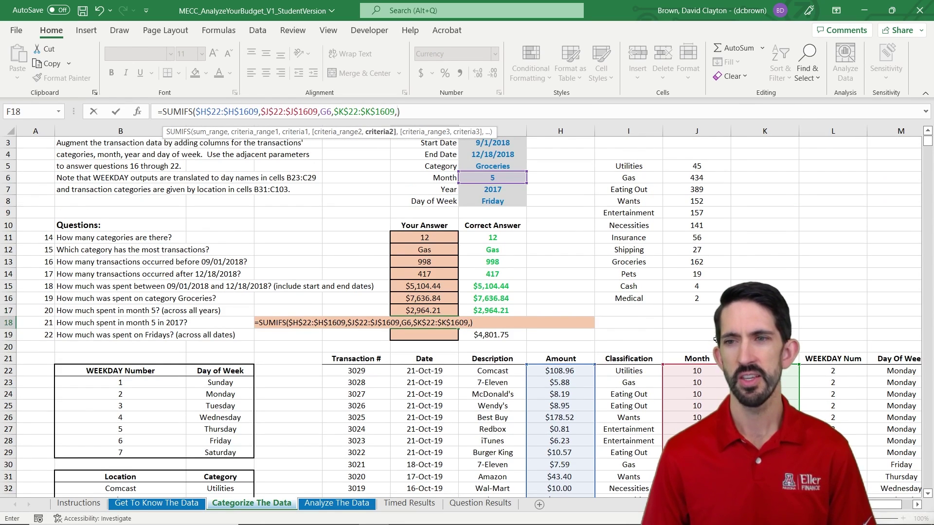
click(517, 194)
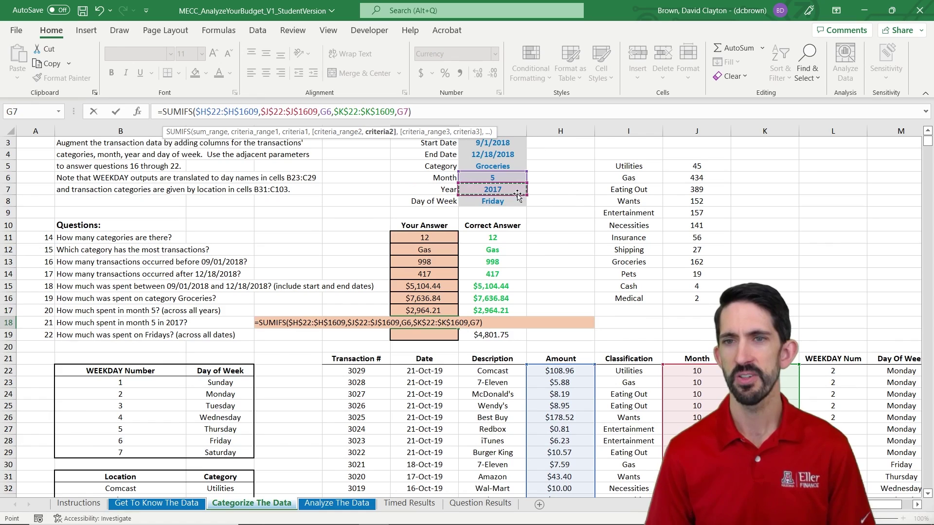
key(ctrl+Return)
key(Up)
key(Down)
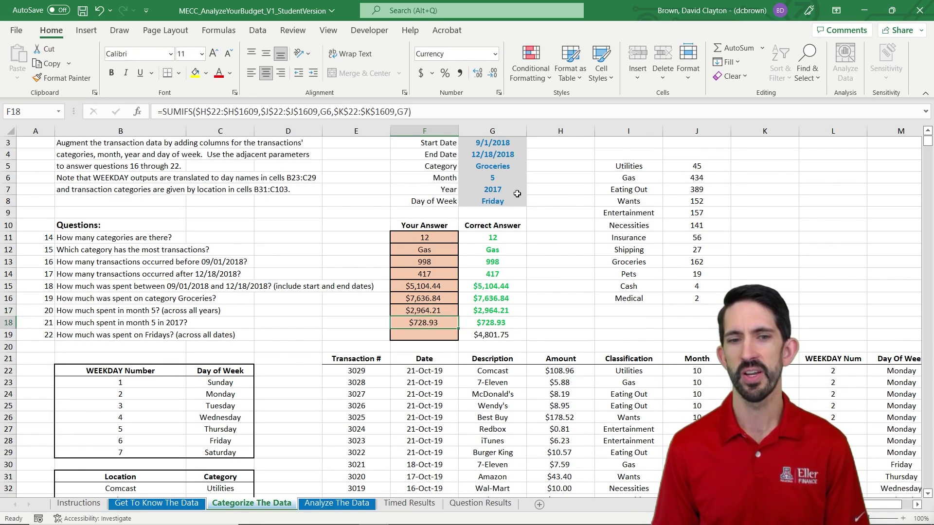
- Copy the F17 formula to F19 for question 22 and shift its criteria range to the day-of-week data, $M$22:$M$1609
key(Up)
key(Up)
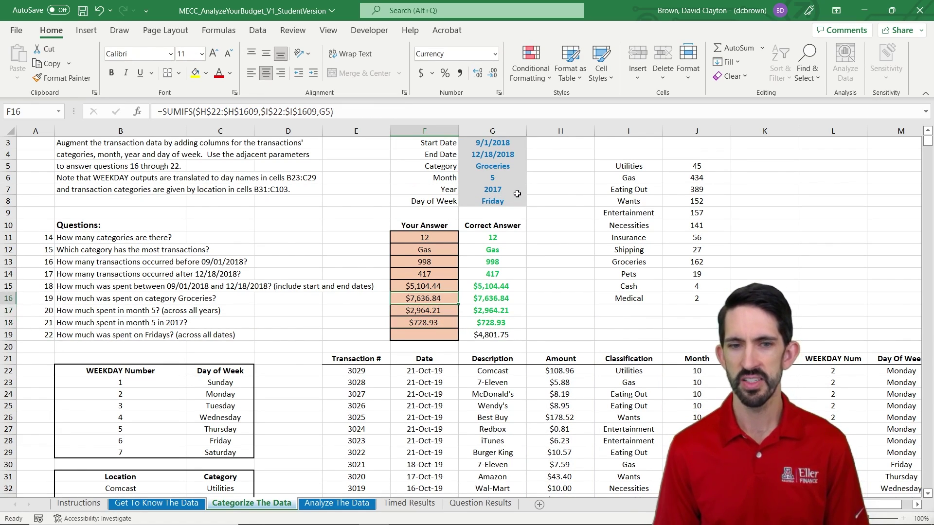
key(Down)
key(ctrl+c)
key(Down)
key(Down)
key(ctrl+v)
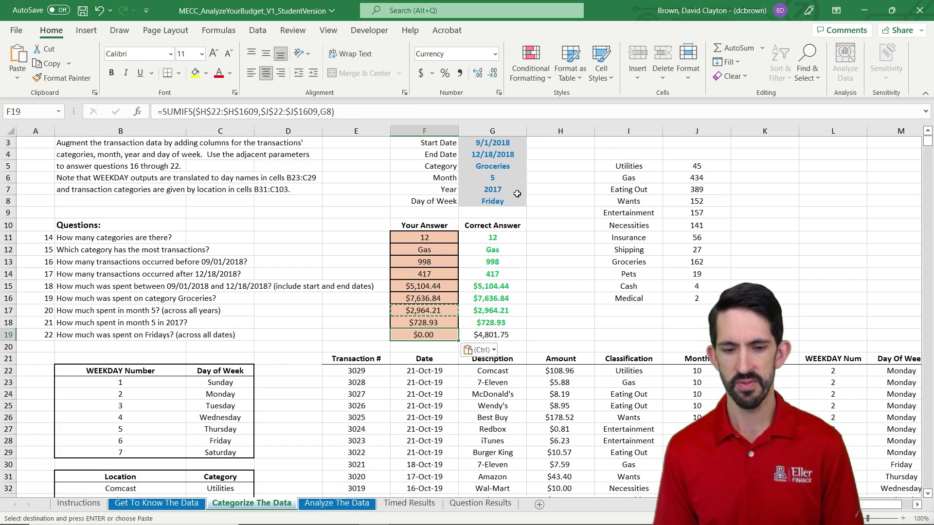
key(F2)
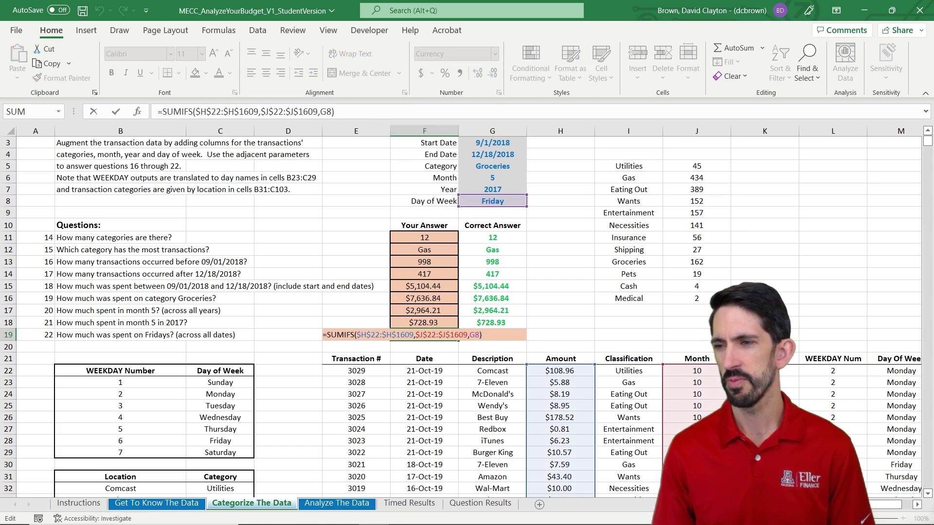
drag(730, 446, 881, 440)
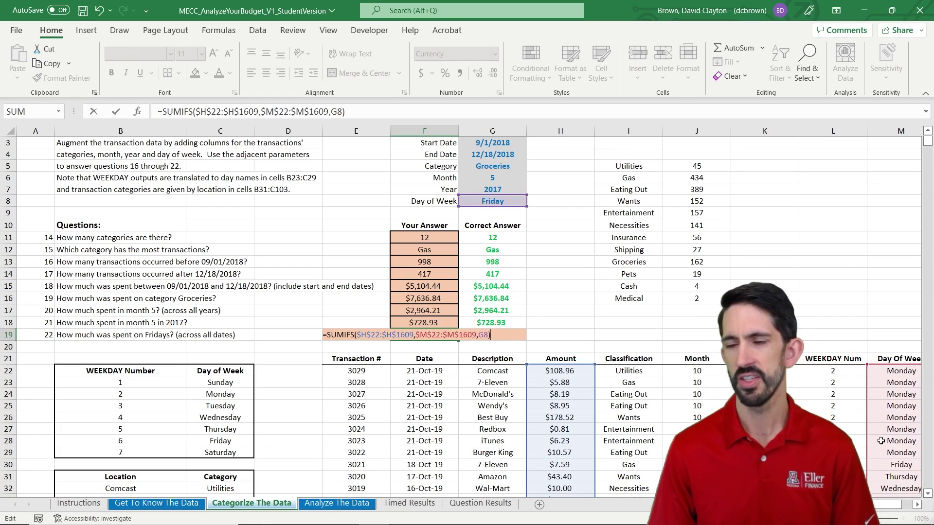
key(ctrl+Return)
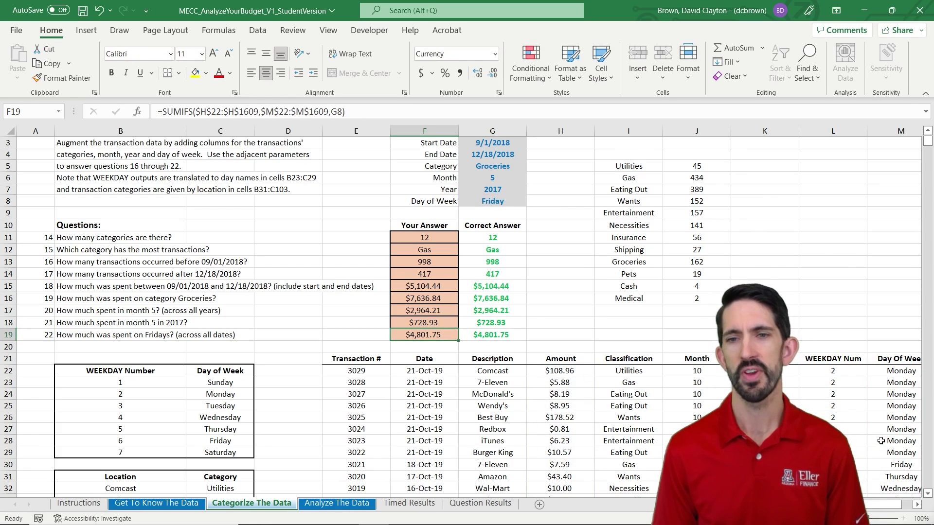